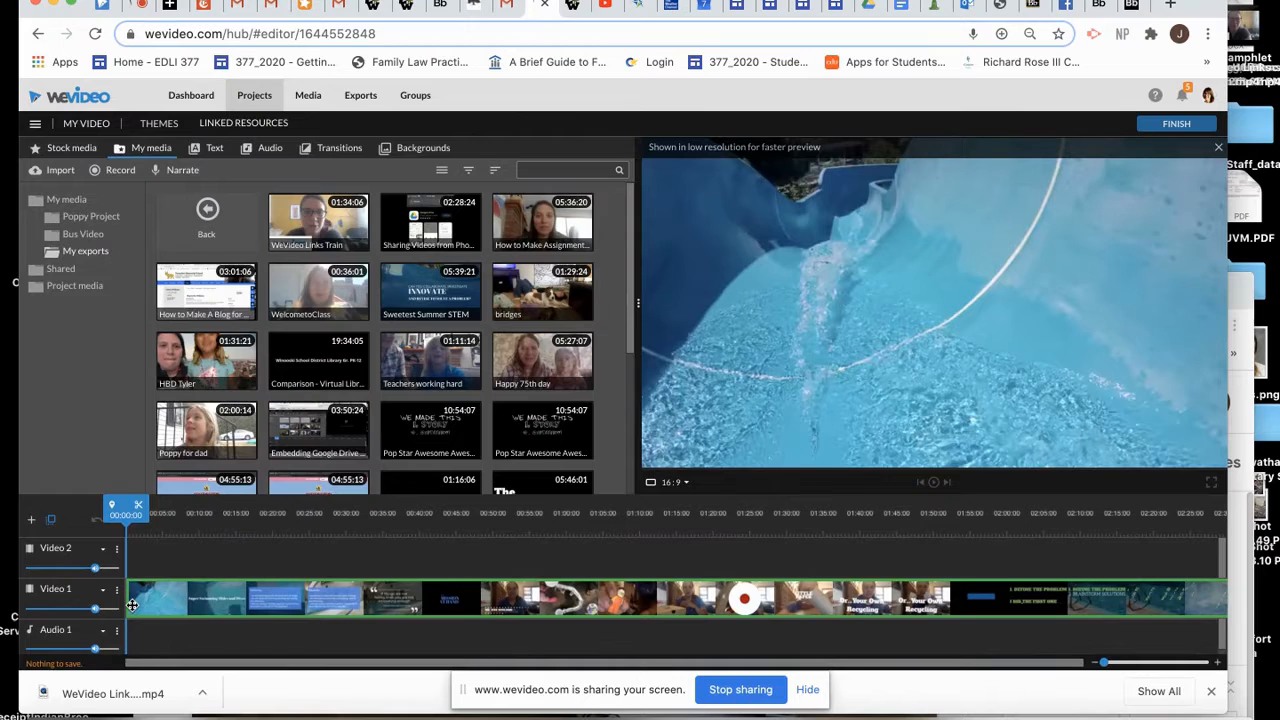
# - Preview the clip on Video 1 with the sound muted, skipping ahead to several points up to about 00:50
pyautogui.click(131, 605)
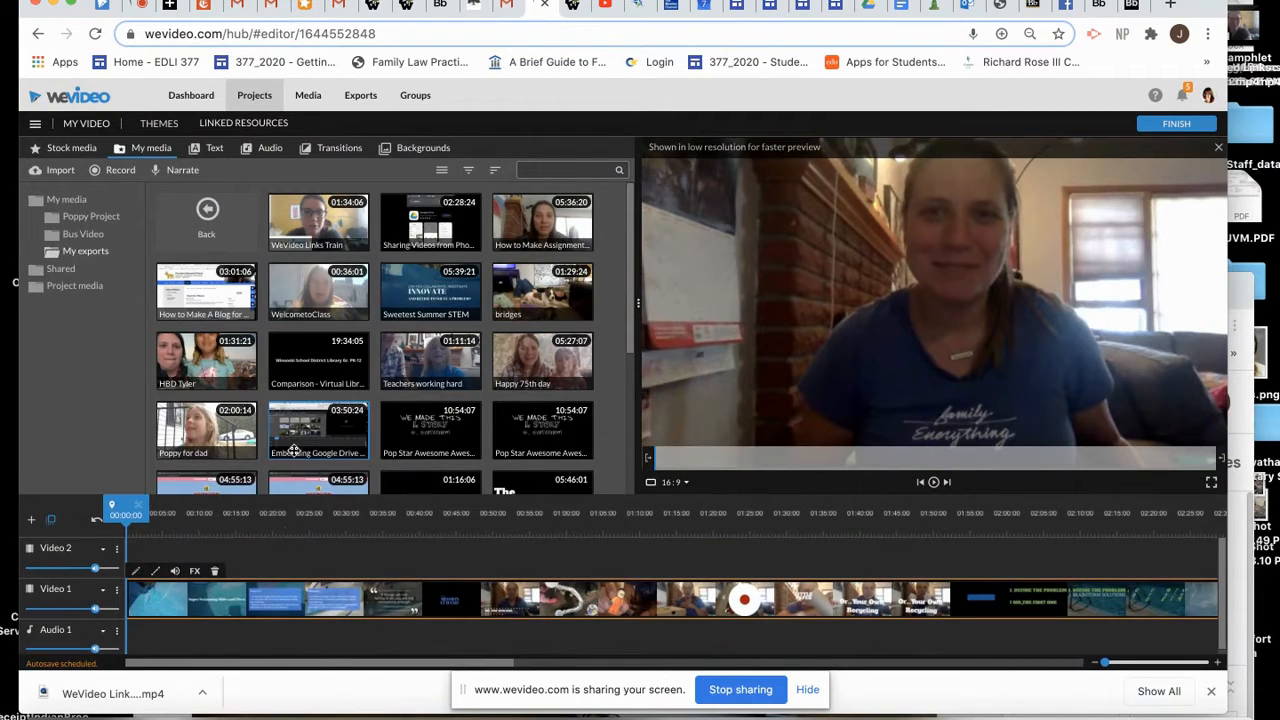
pyautogui.press('space')
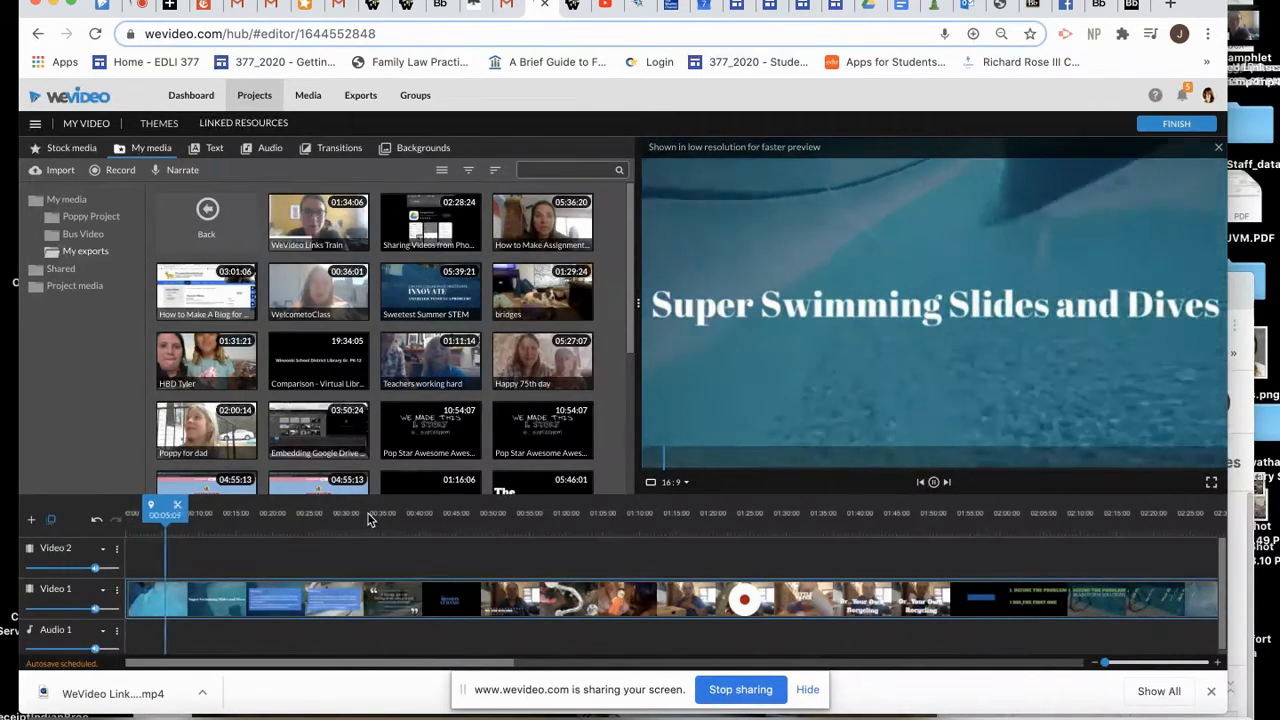
pyautogui.press('XF86AudioRaiseVolume')
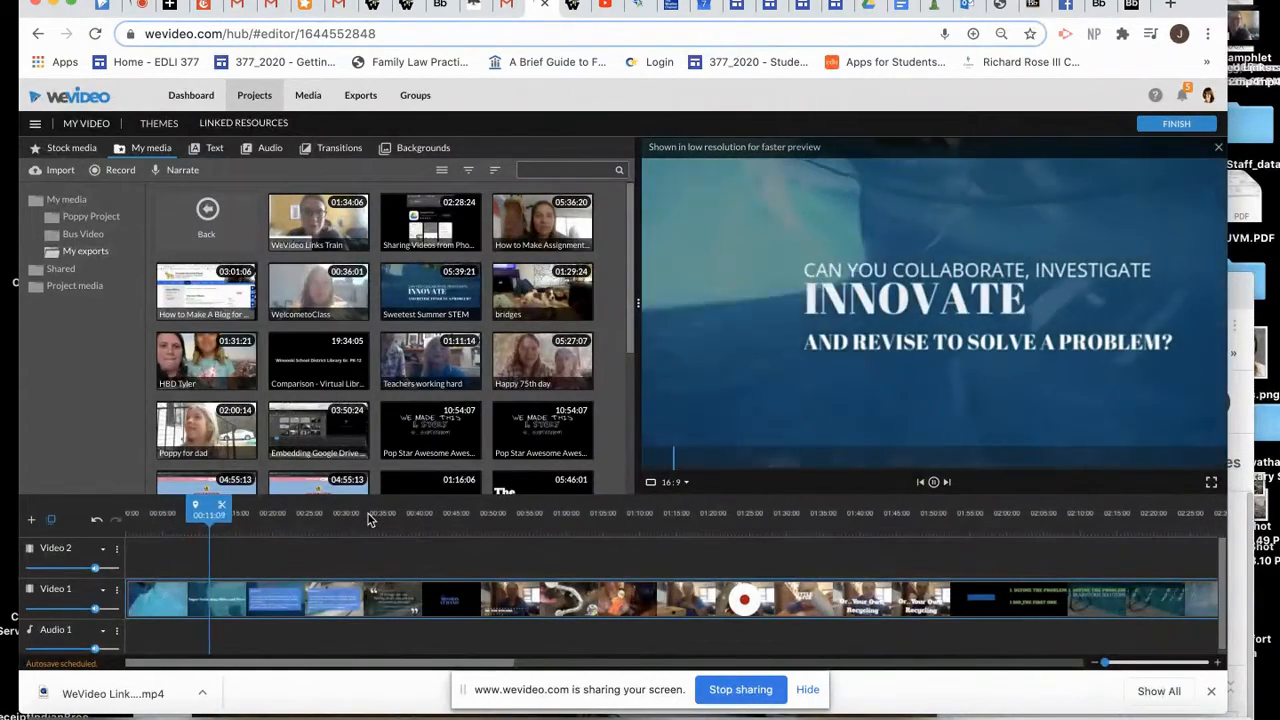
pyautogui.press('XF86AudioRaiseVolume')
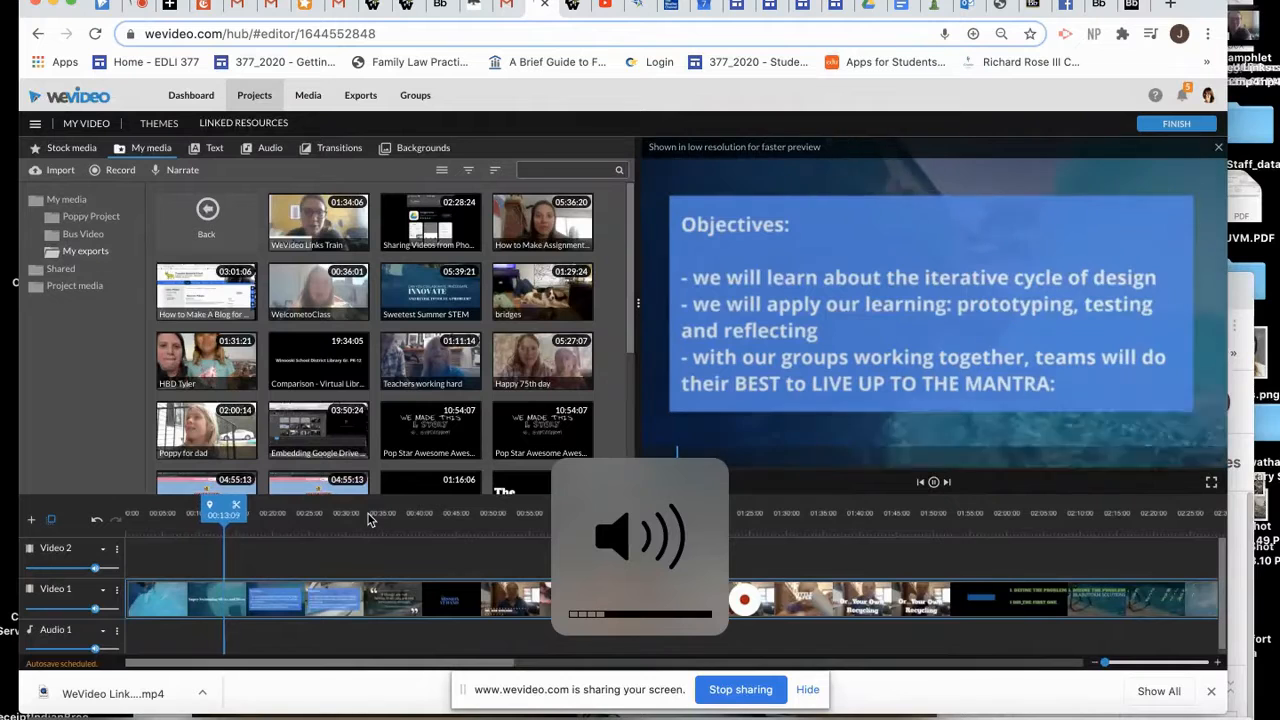
pyautogui.press('XF86AudioMute')
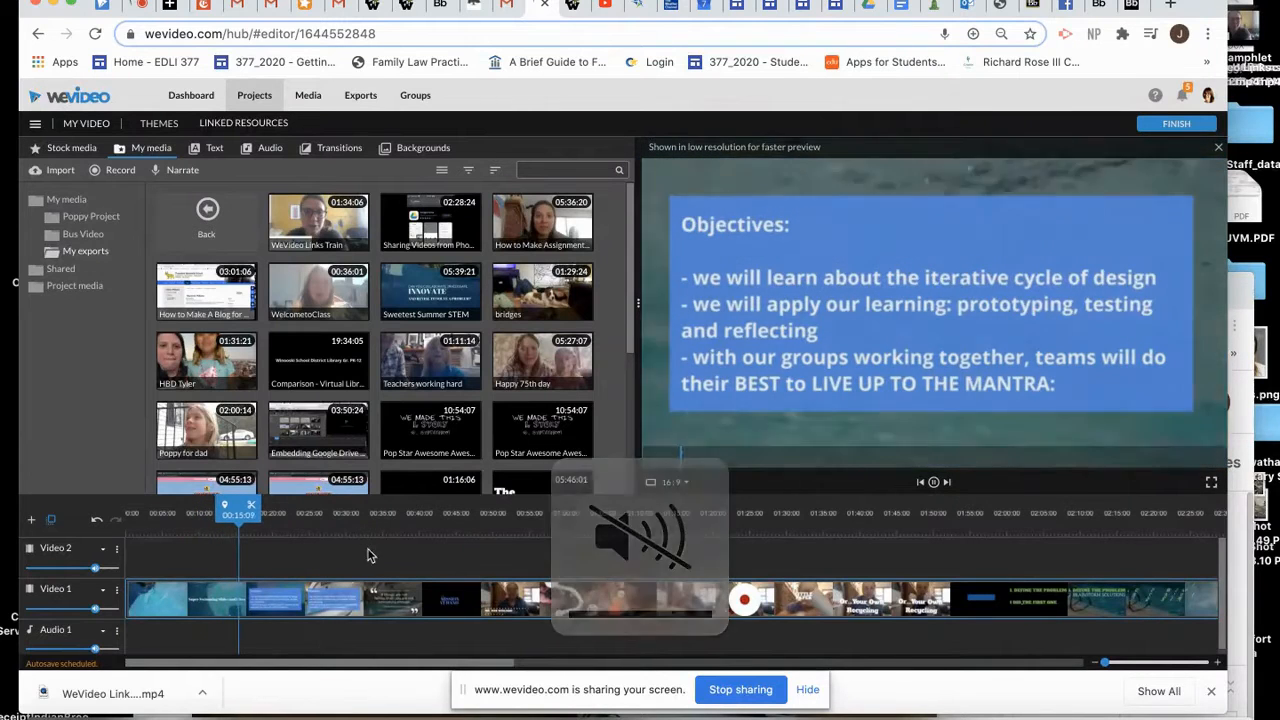
pyautogui.click(395, 515)
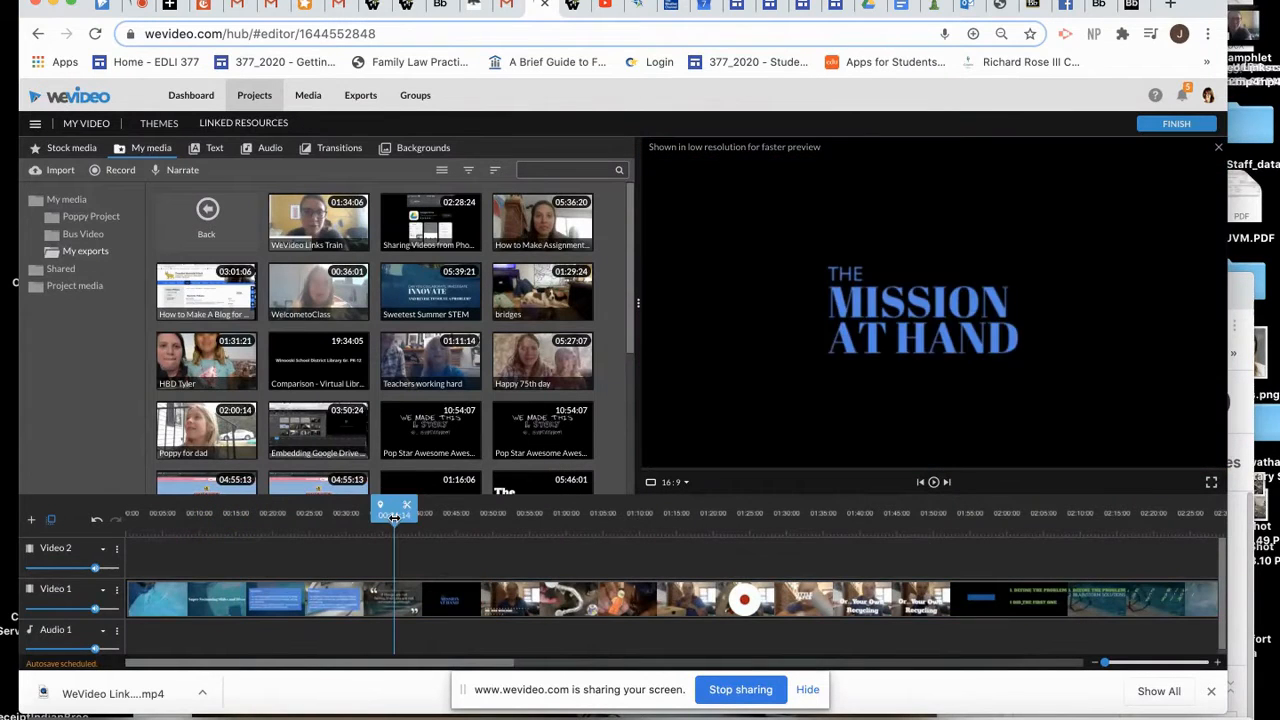
pyautogui.click(500, 514)
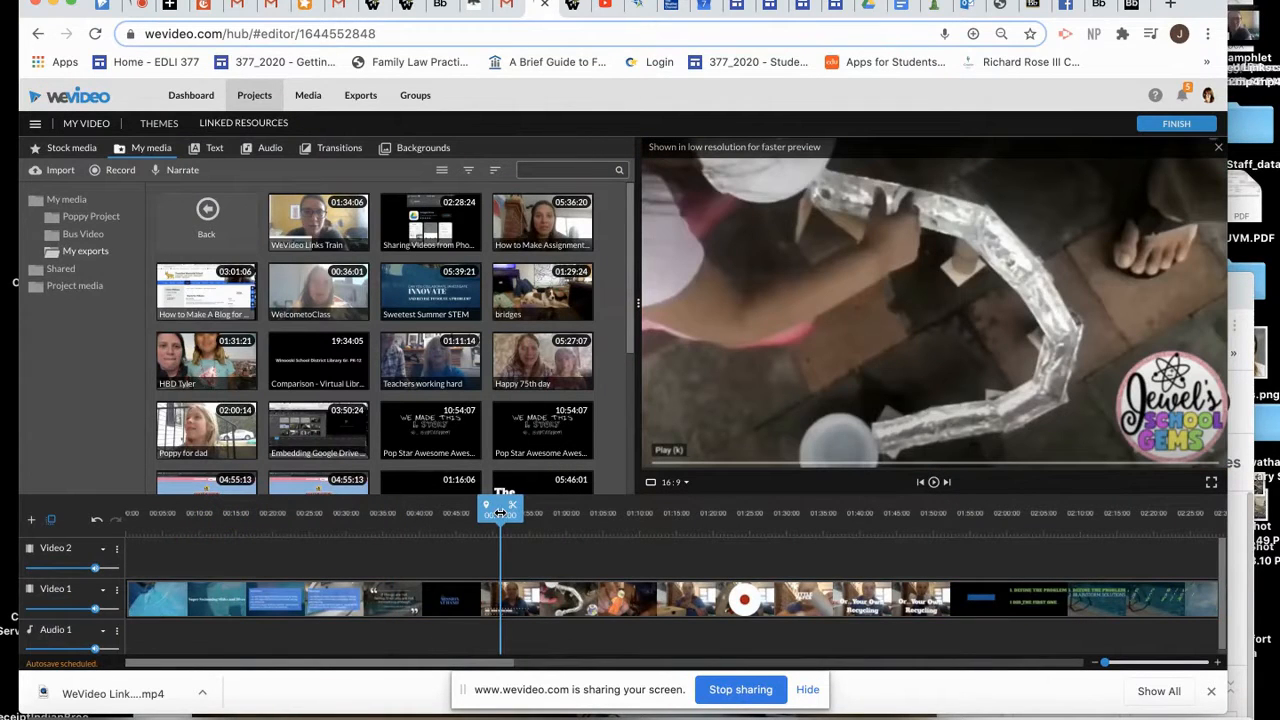
pyautogui.click(439, 513)
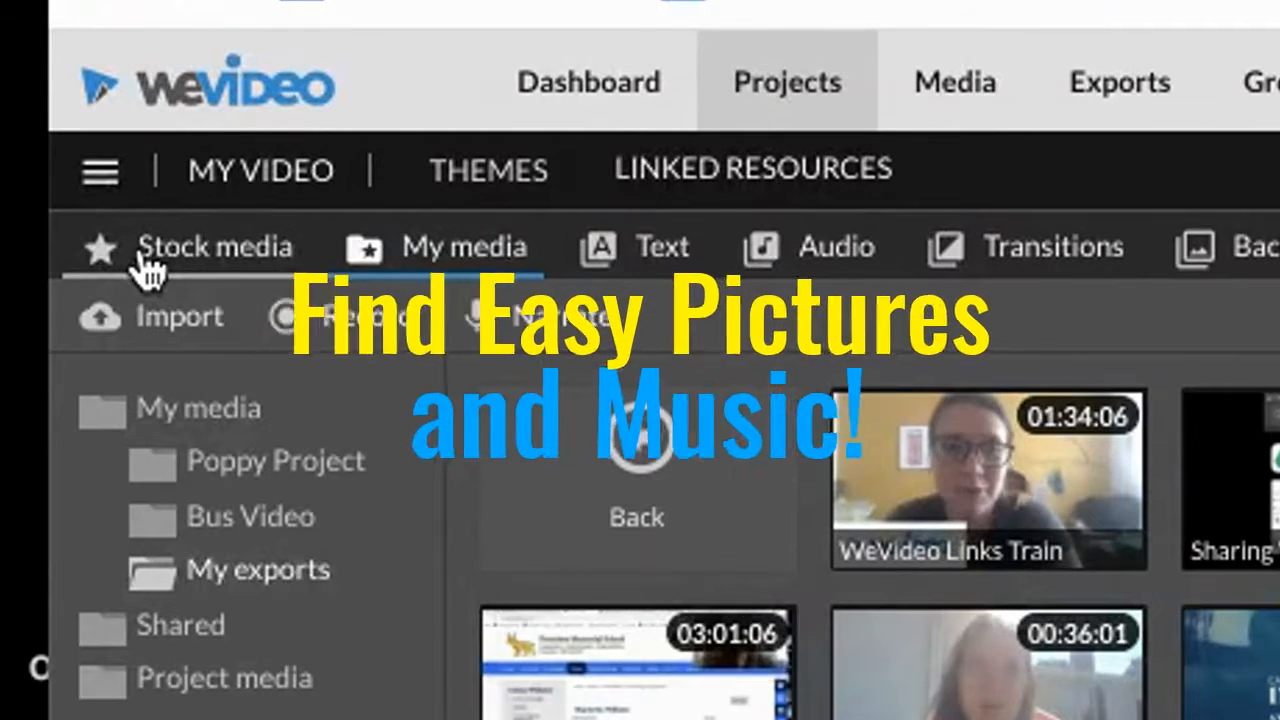
# - Show the stock media library and filter it to audio only
pyautogui.click(148, 268)
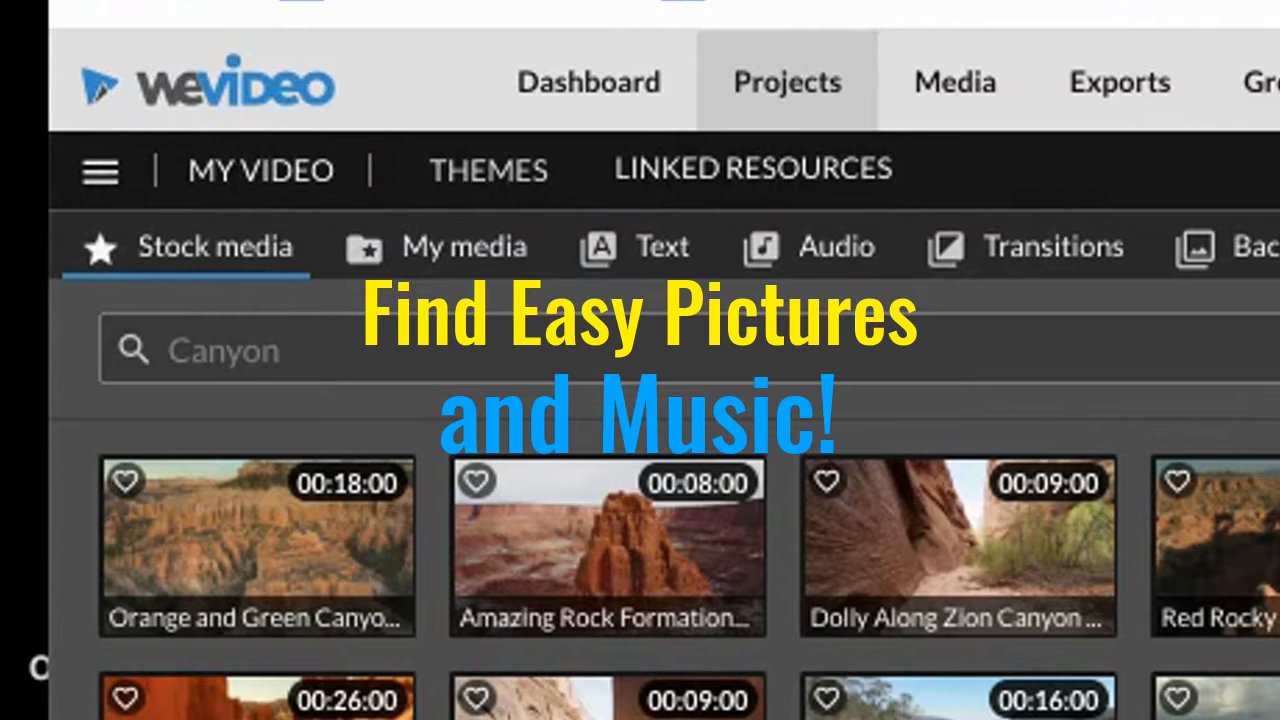
pyautogui.click(1160, 300)
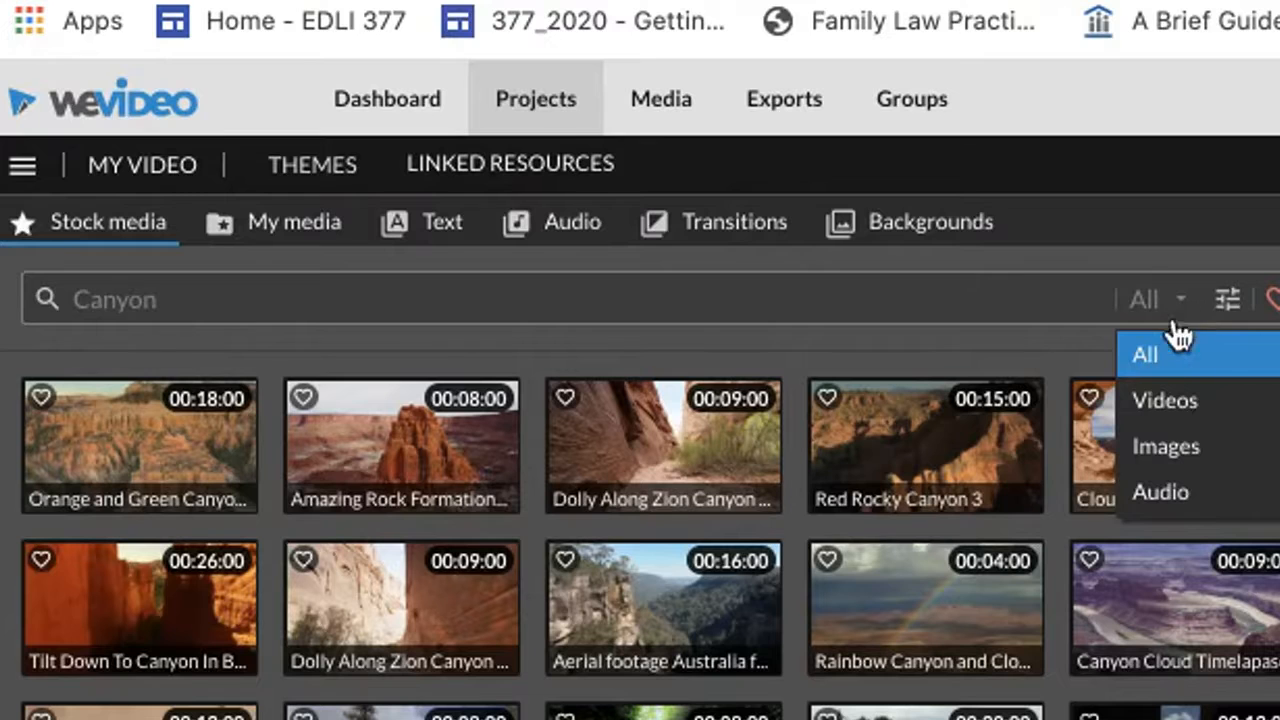
pyautogui.click(1230, 494)
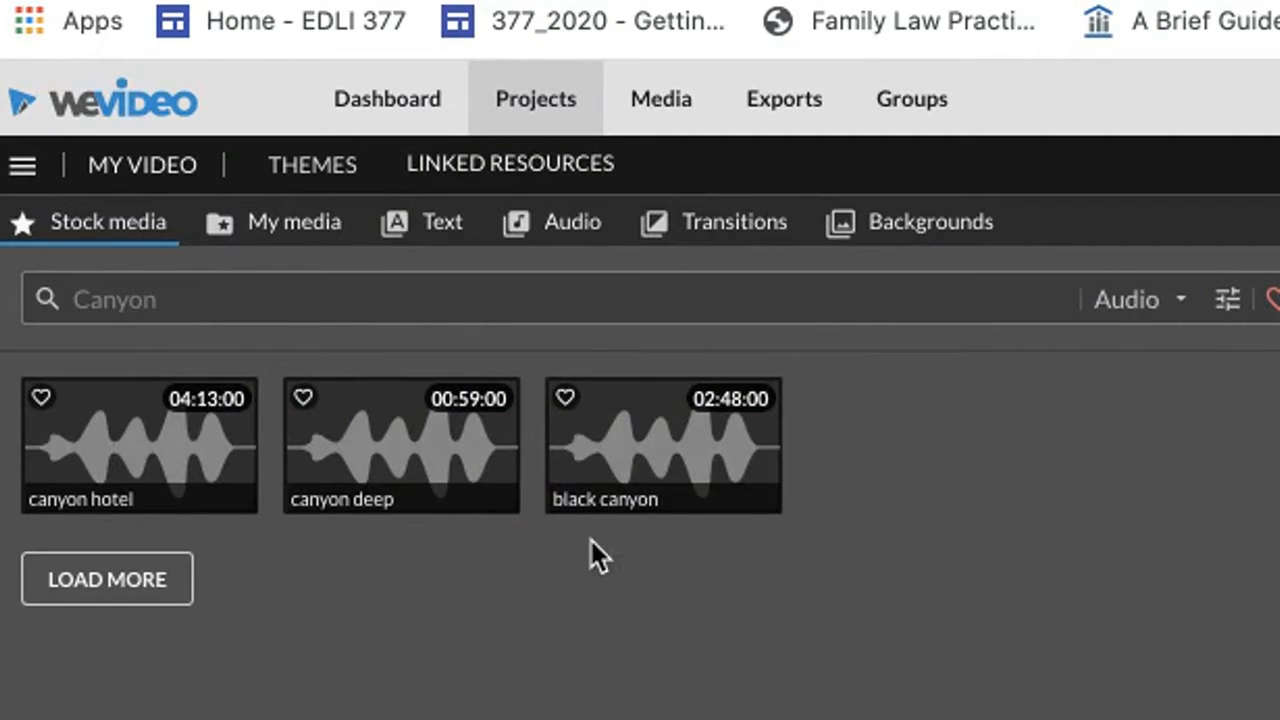
# - Preview the "canyon deep" and "black canyon" tracks among the stock audio
pyautogui.click(195, 299)
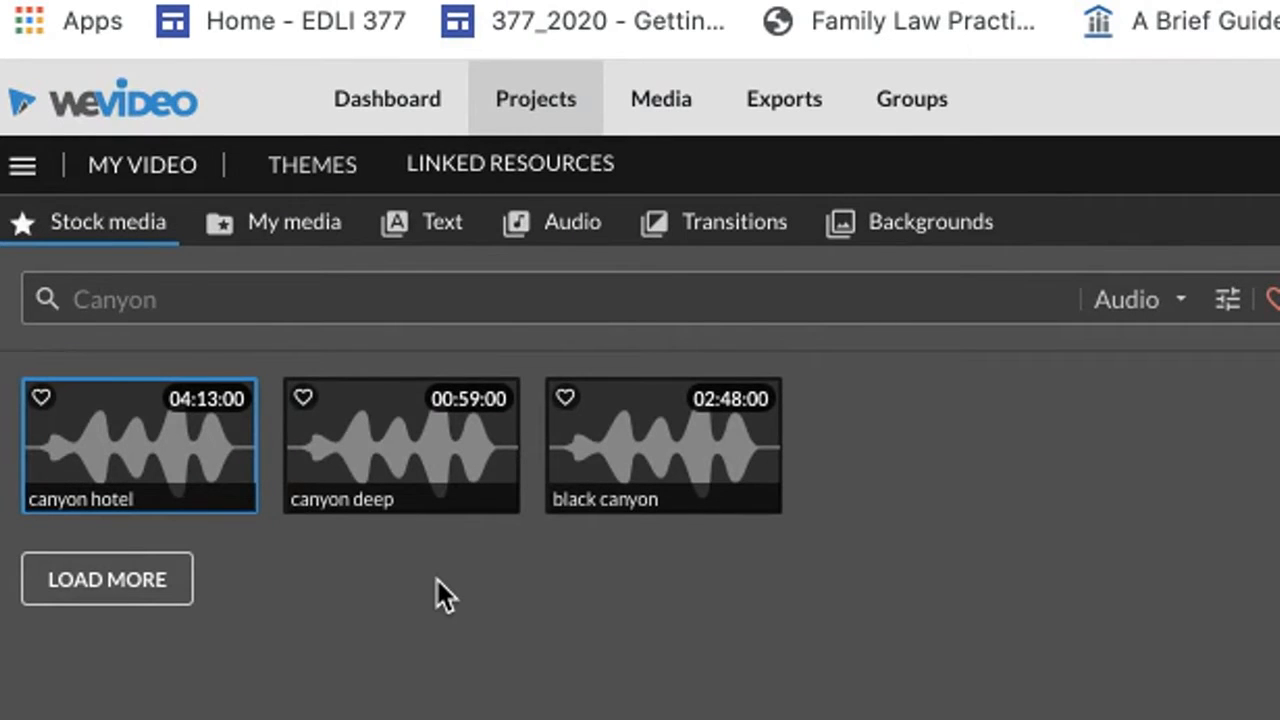
pyautogui.click(422, 449)
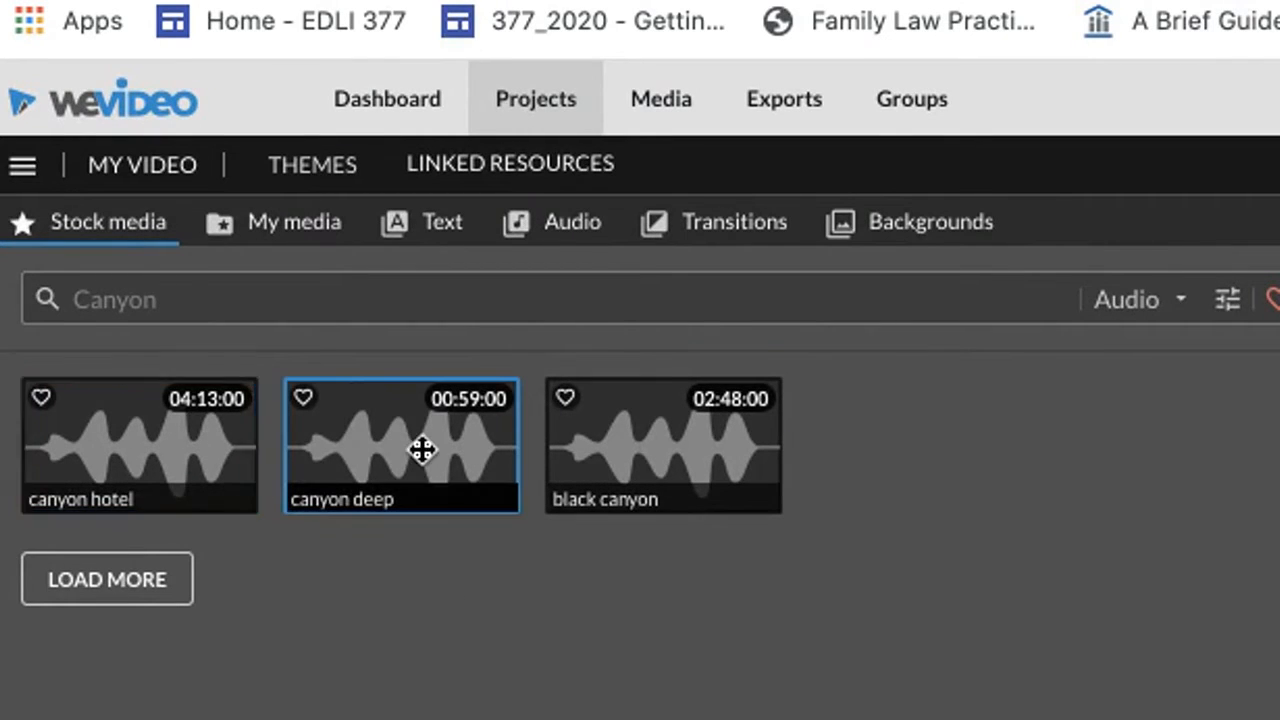
pyautogui.click(721, 452)
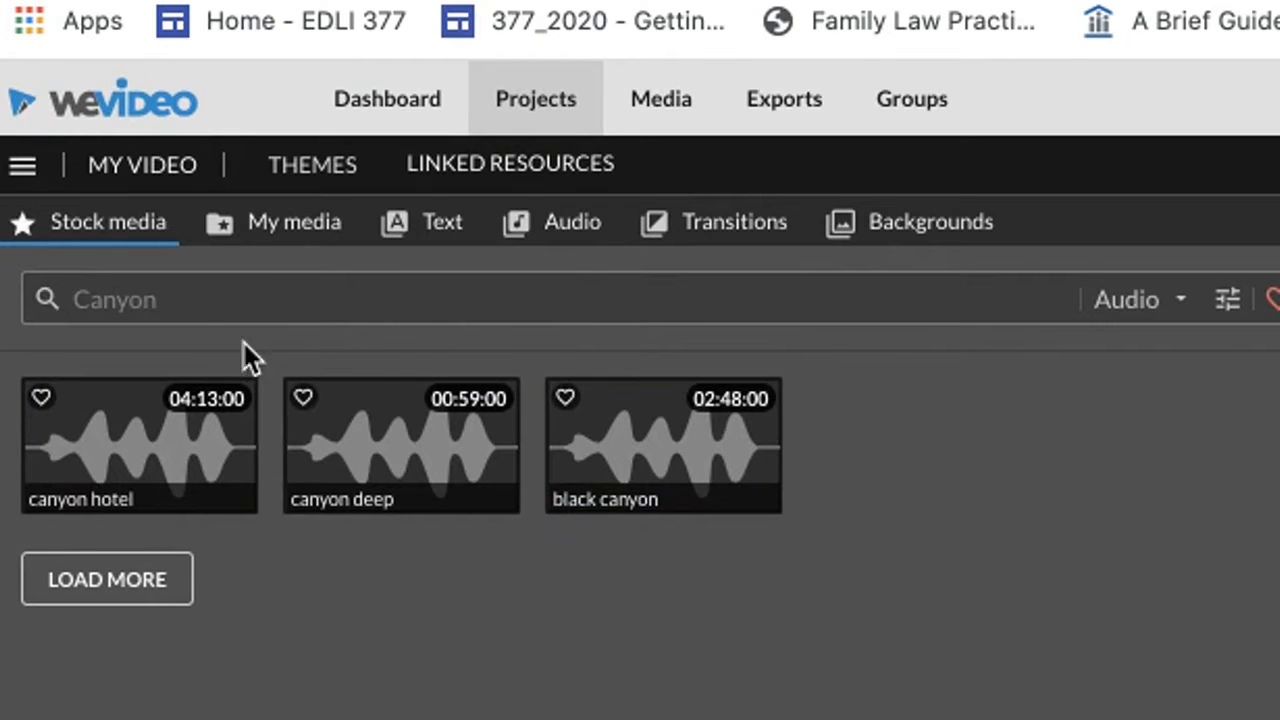
pyautogui.click(209, 310)
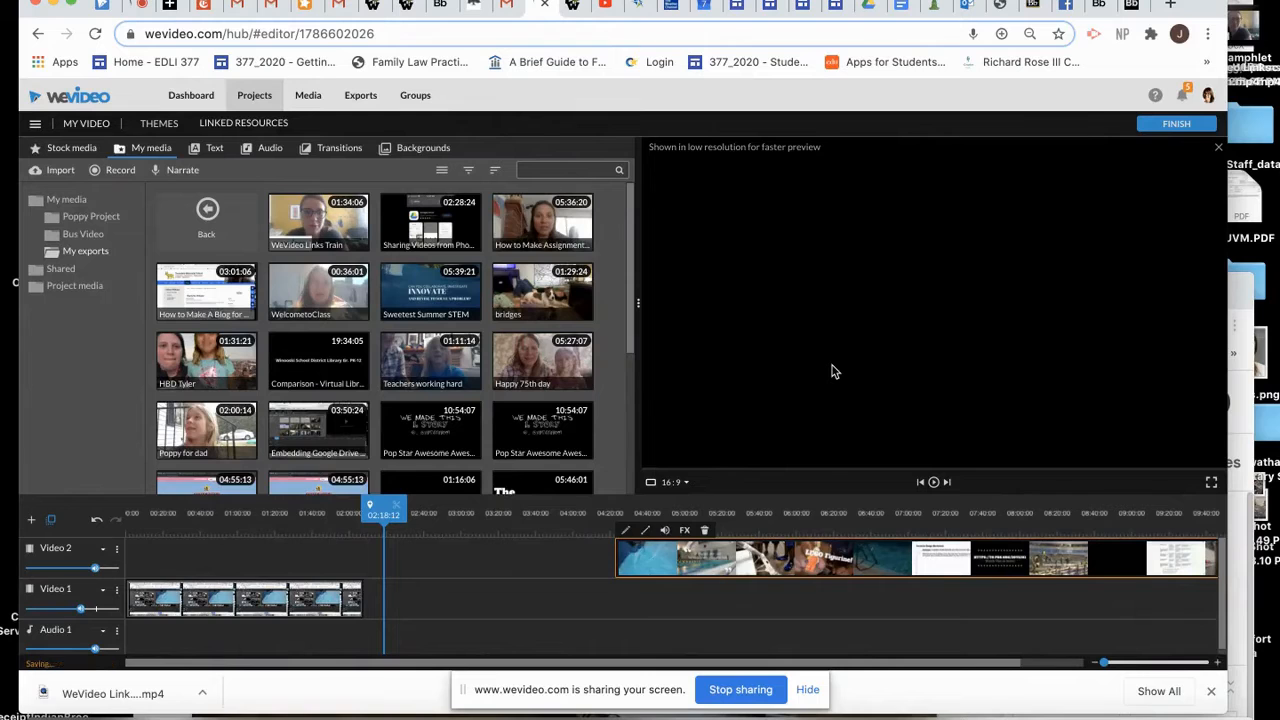
# - Filter the stock media to videos and search for "handshake"
pyautogui.click(72, 152)
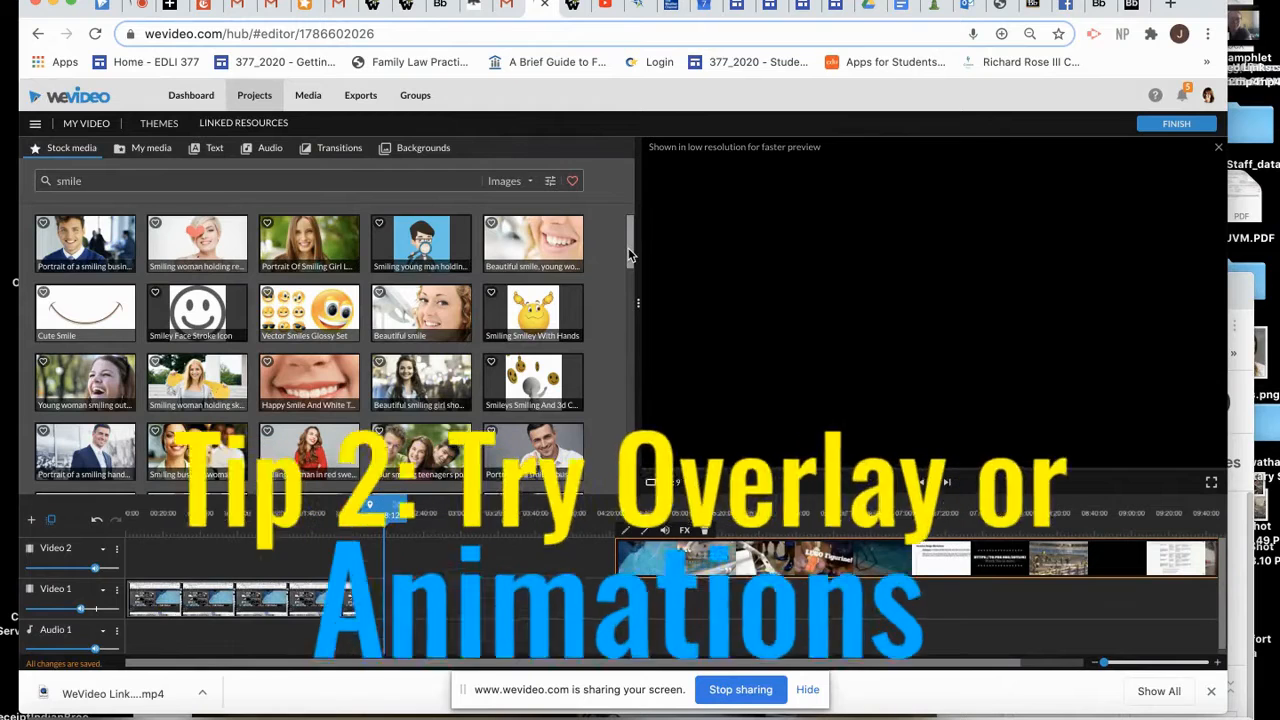
pyautogui.click(531, 183)
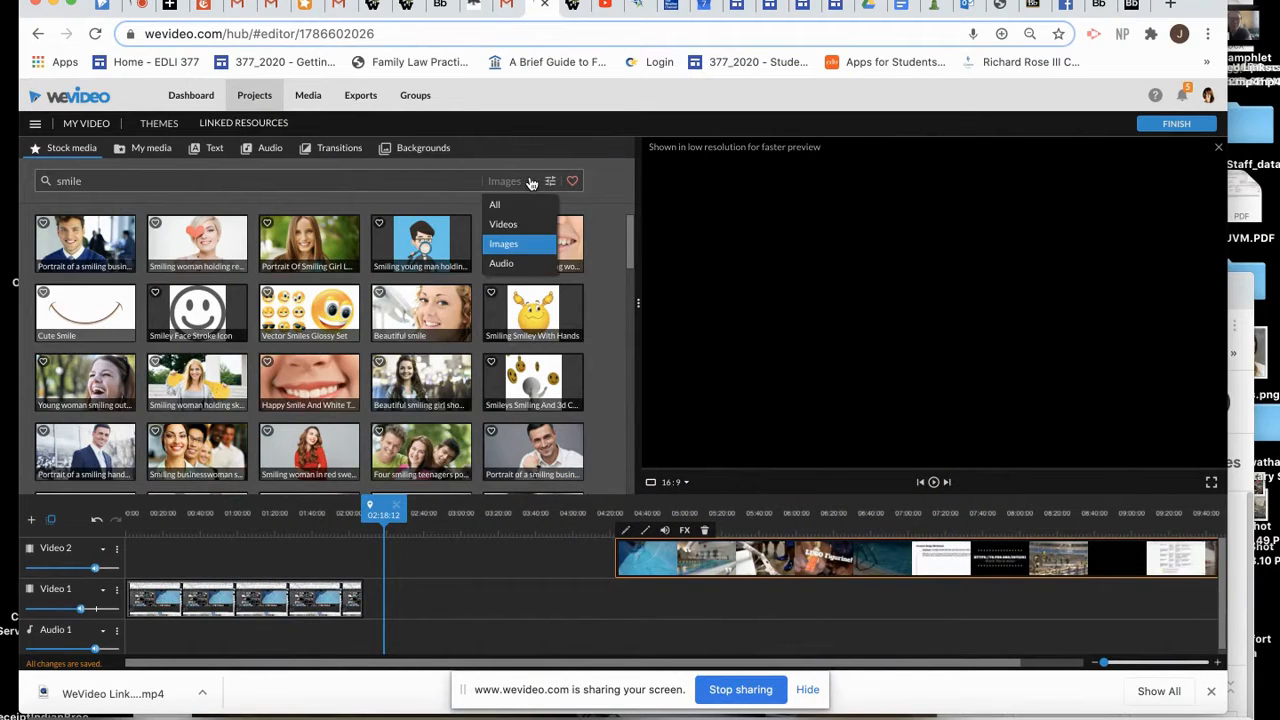
pyautogui.click(509, 236)
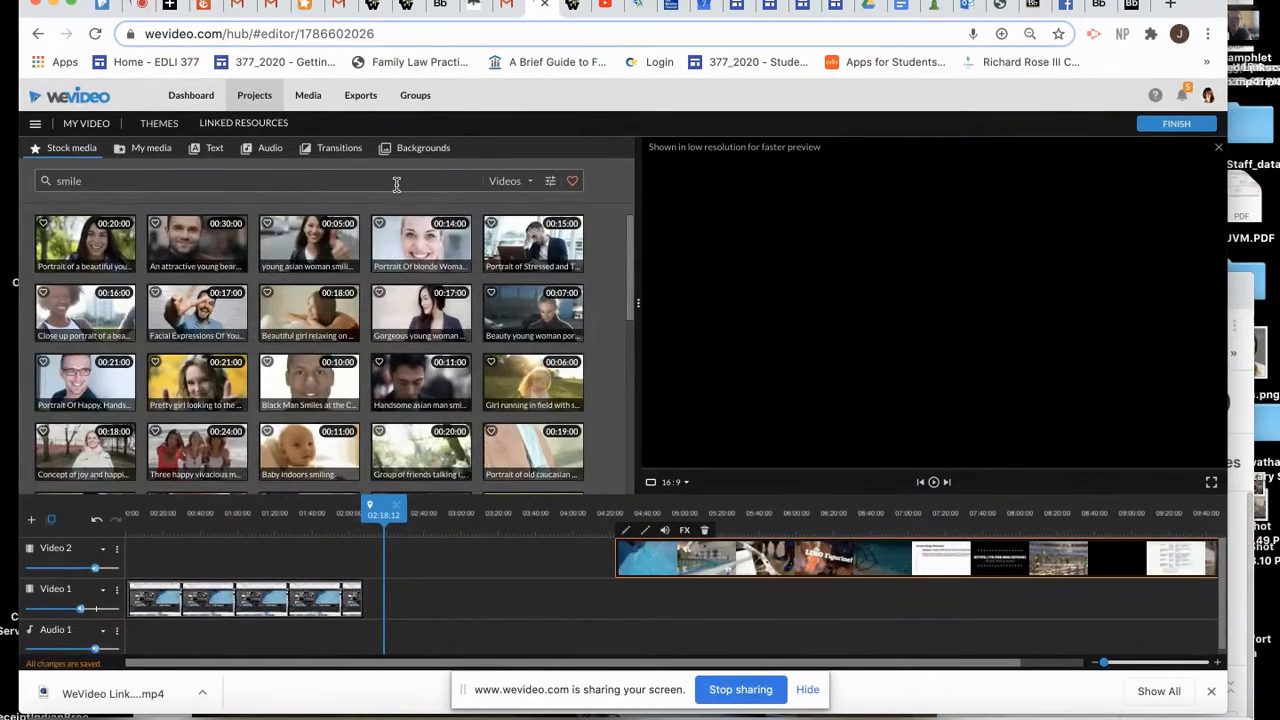
pyautogui.doubleClick(176, 185)
pyautogui.write('ha')
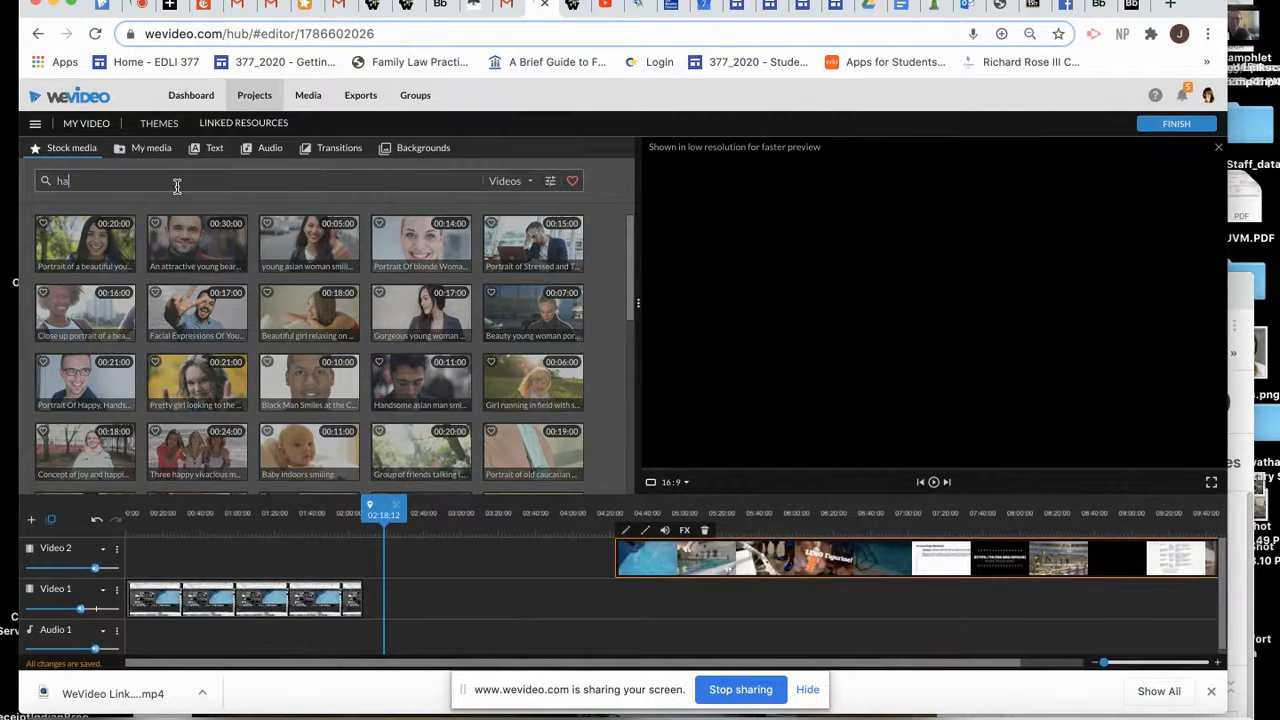
pyautogui.write('ndshake')
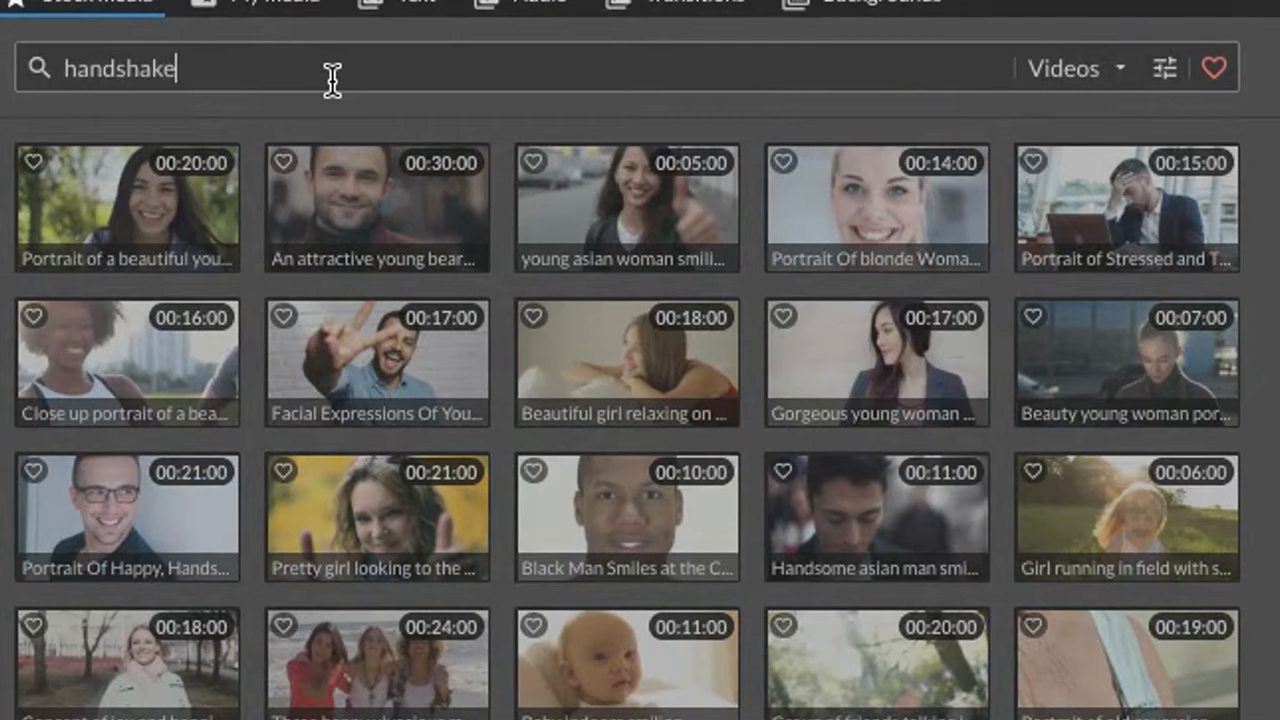
pyautogui.press('Return')
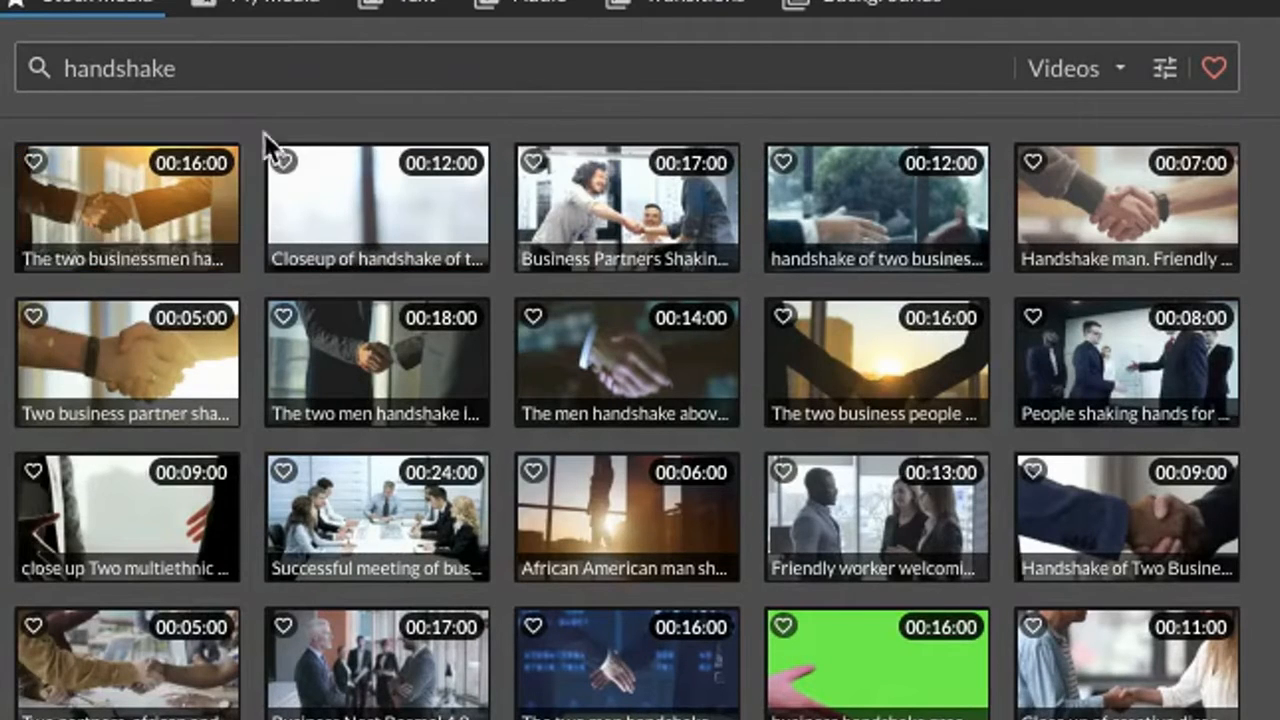
# - Browse the handshake stock videos for a clip suitable as an overlay
pyautogui.scroll(-7, 514, 457)
pyautogui.scroll(-7, 517, 457)
pyautogui.scroll(-5, 786, 533)
pyautogui.scroll(9, 786, 533)
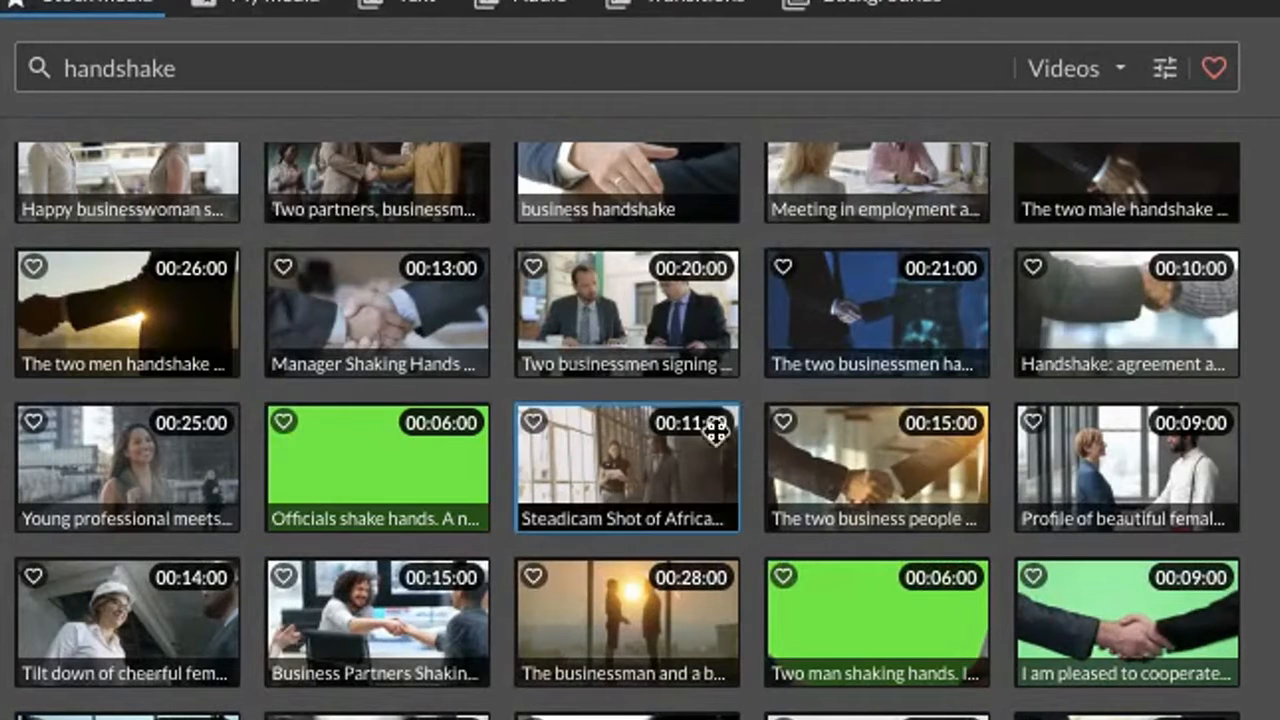
pyautogui.scroll(1, 823, 466)
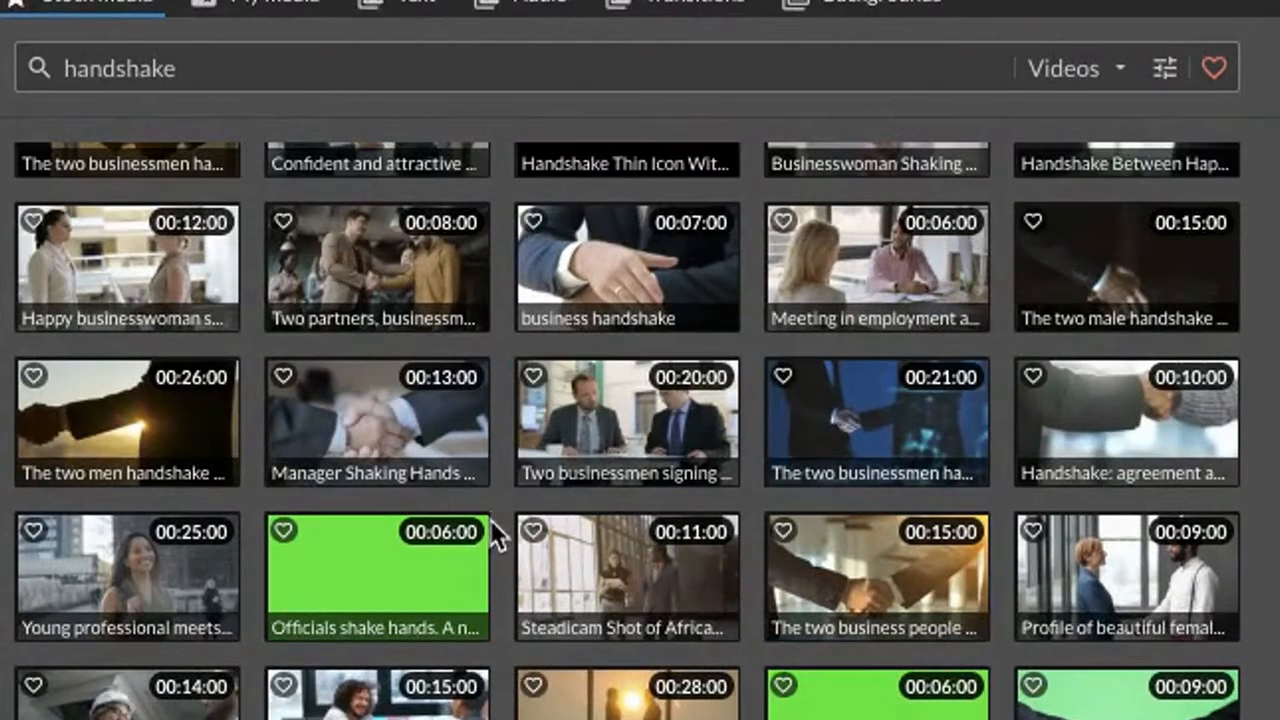
pyautogui.scroll(2, 535, 479)
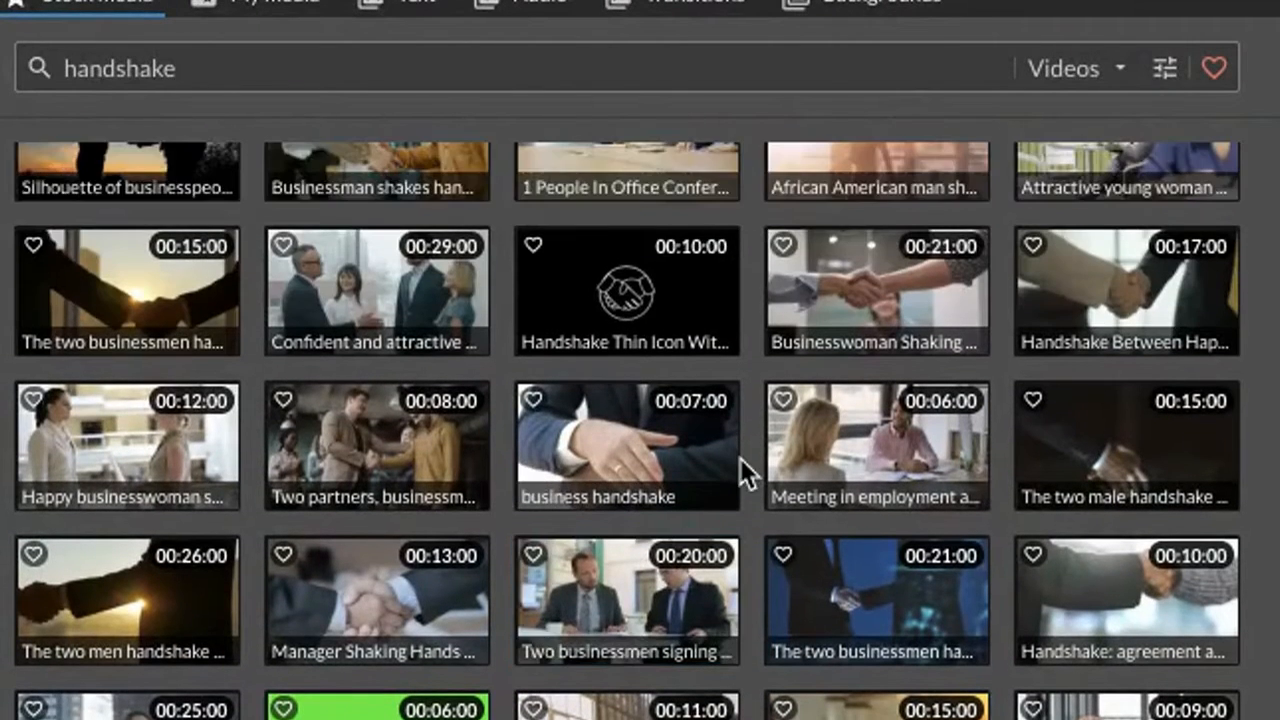
pyautogui.scroll(1, 740, 465)
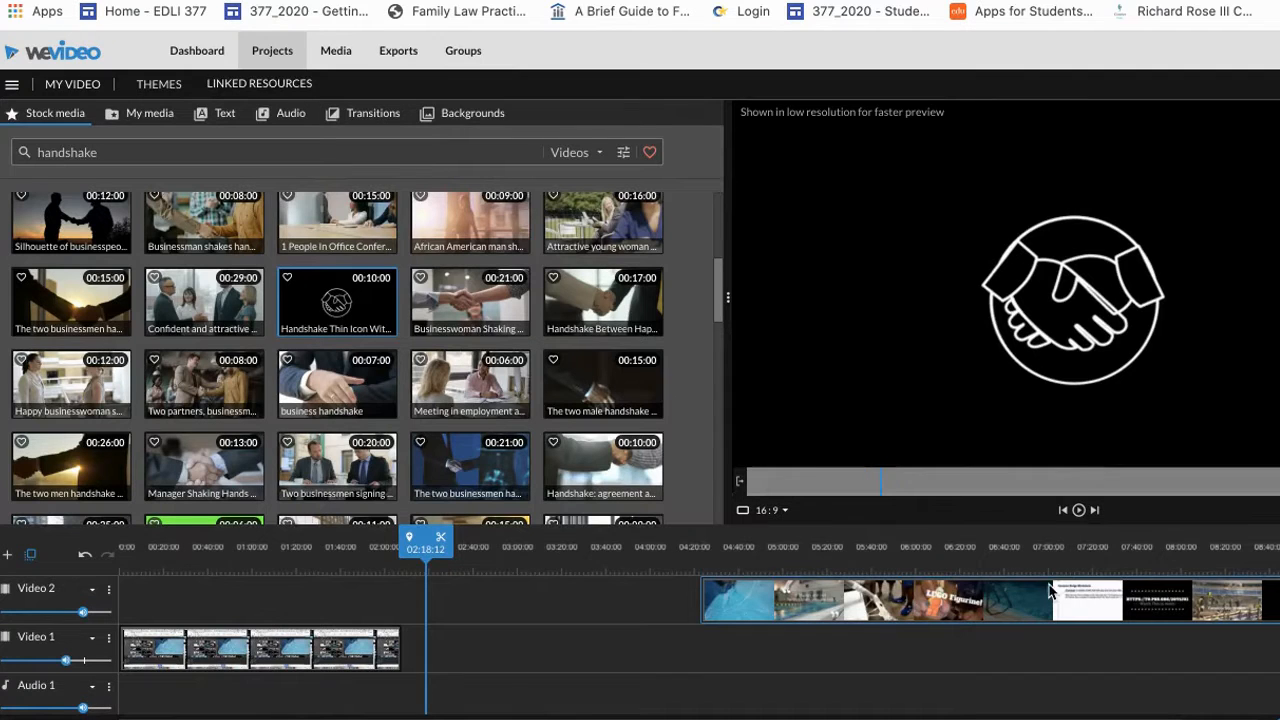
# - Move the Sweetest Summer STEM clip from Video 2 to Video 1, directly after the first clip
pyautogui.moveTo(1008, 595); pyautogui.dragTo(708, 591)
pyautogui.moveTo(402, 541); pyautogui.dragTo(718, 545)
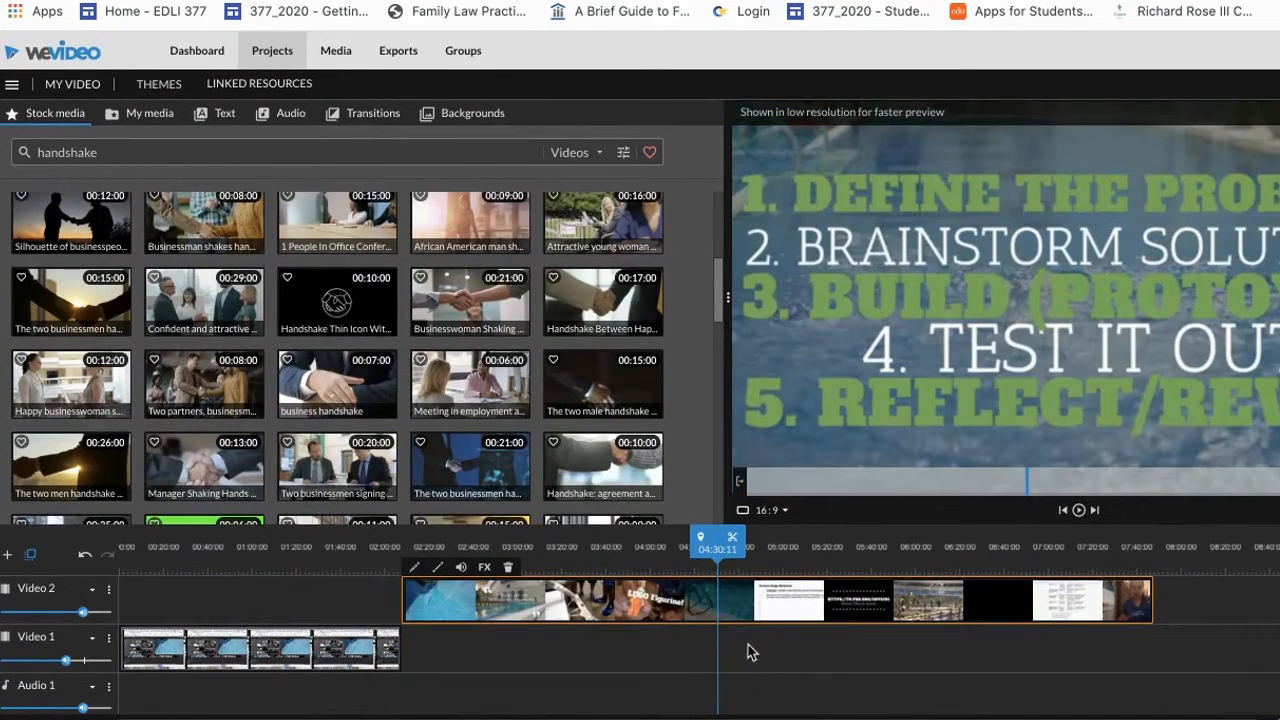
pyautogui.moveTo(718, 545); pyautogui.dragTo(1115, 566)
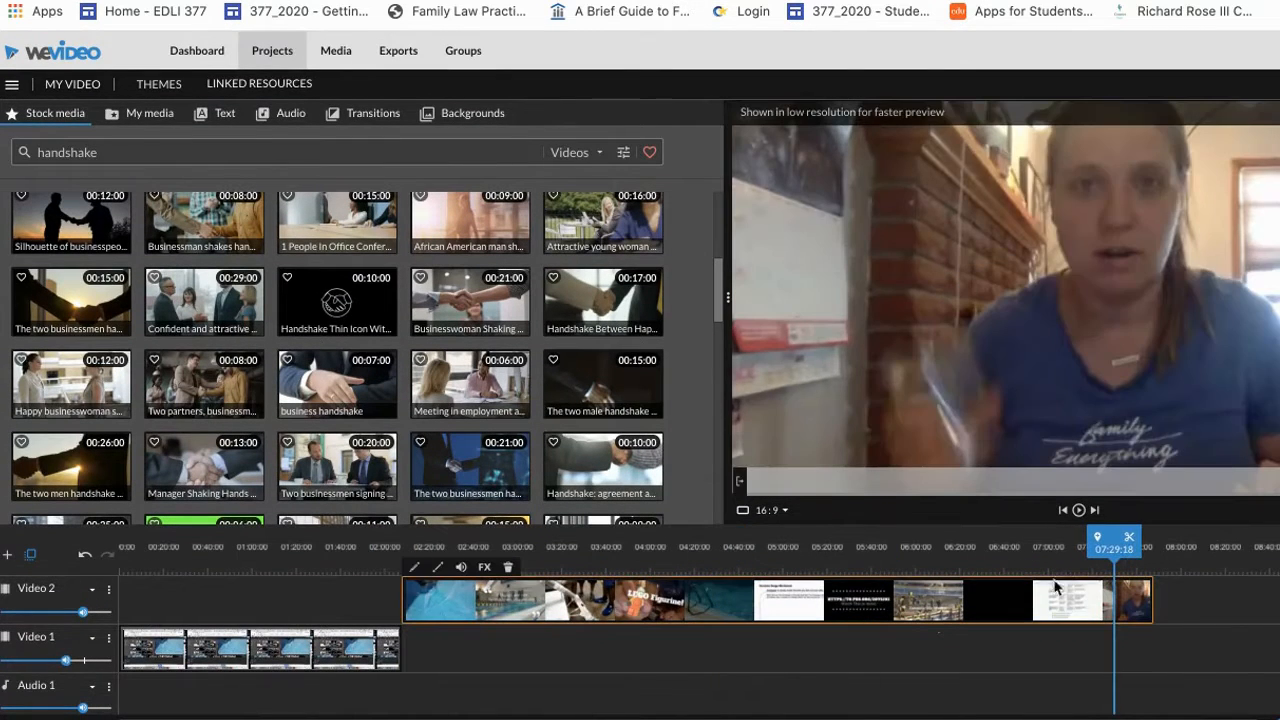
pyautogui.hscroll(1, 954, 655)
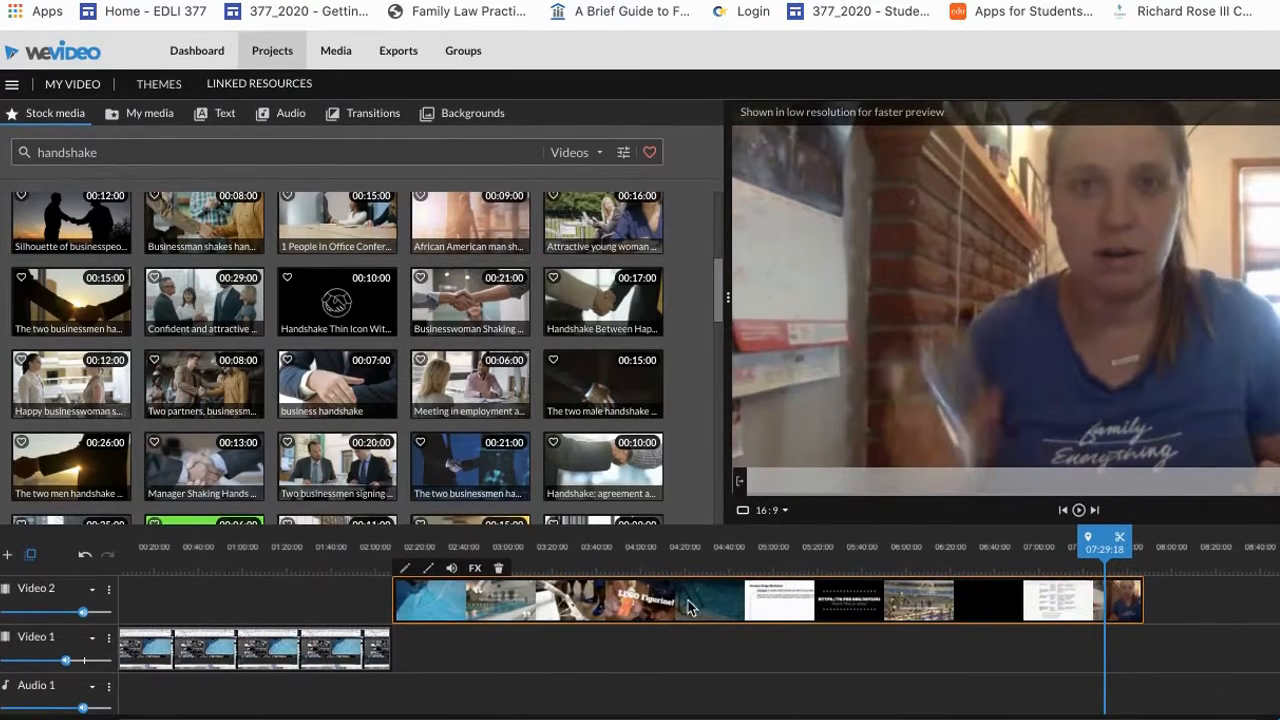
pyautogui.moveTo(719, 614); pyautogui.dragTo(720, 662)
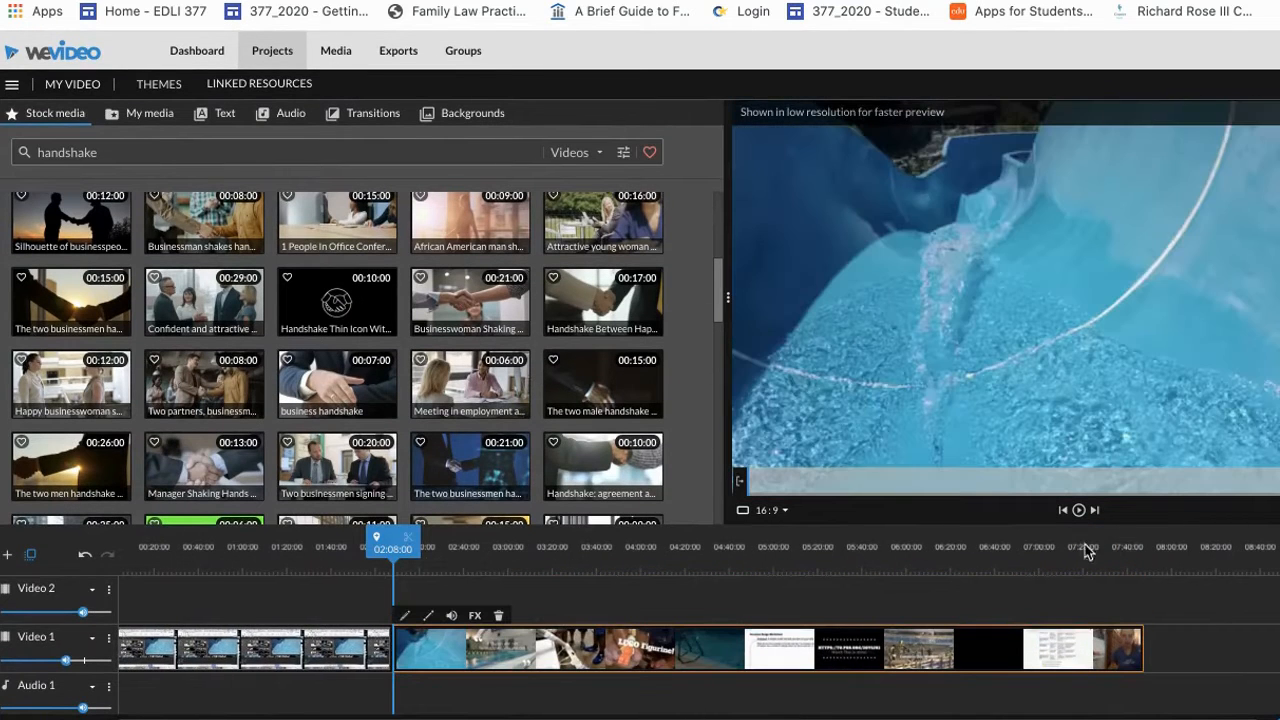
# - Overlay the Handshake Thin Icon With Alpha Channel clip on Video 2 above the STEM clip's scissors scene around 03:30, and select it
pyautogui.click(1118, 547)
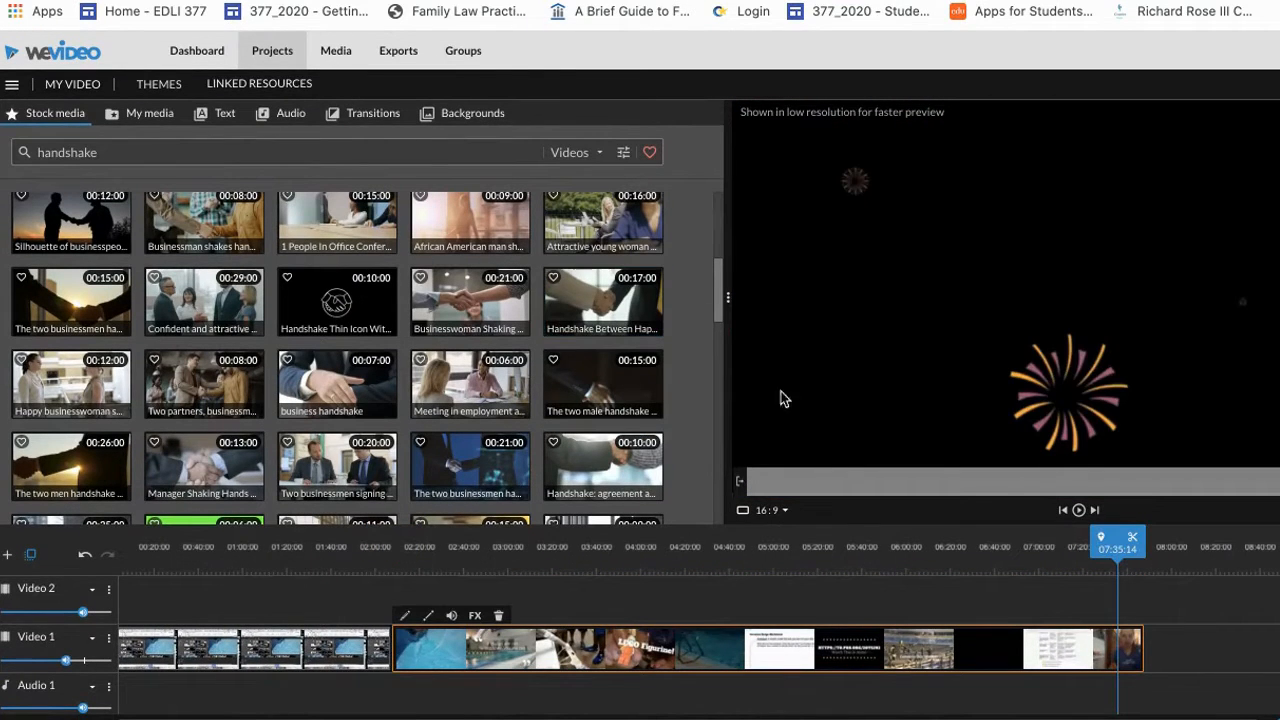
pyautogui.moveTo(1133, 545); pyautogui.dragTo(608, 538)
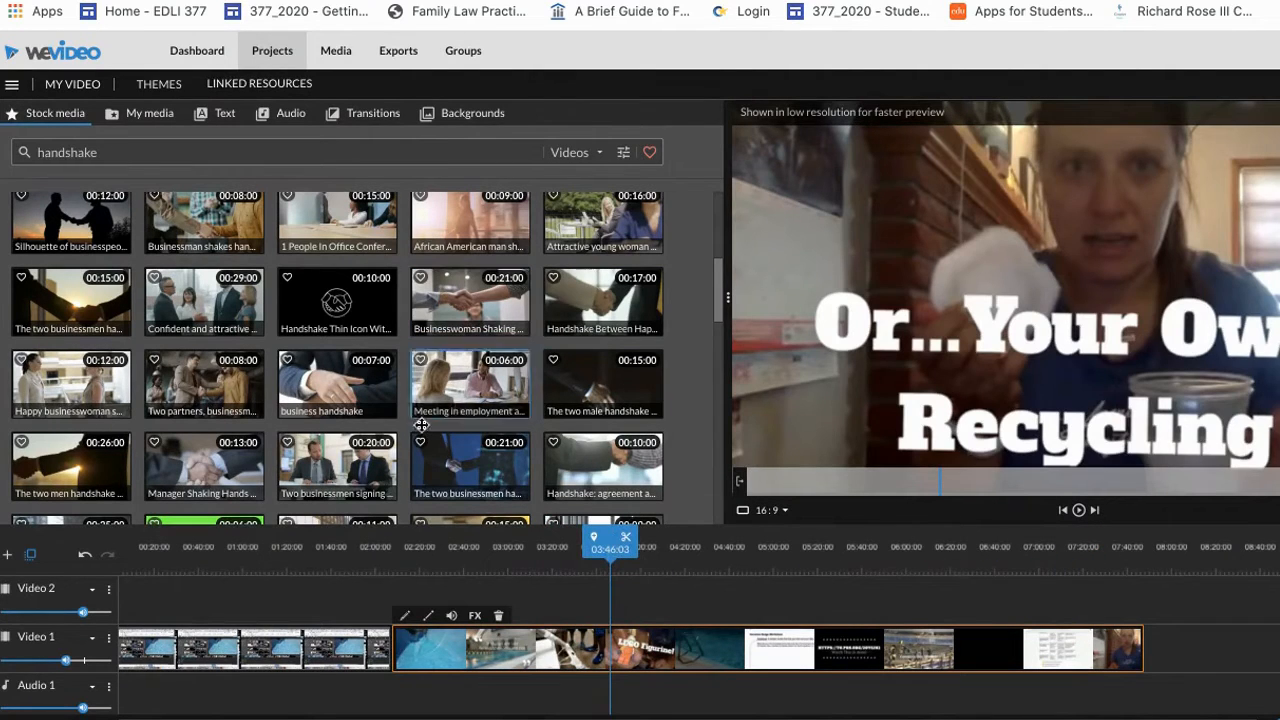
pyautogui.click(355, 303)
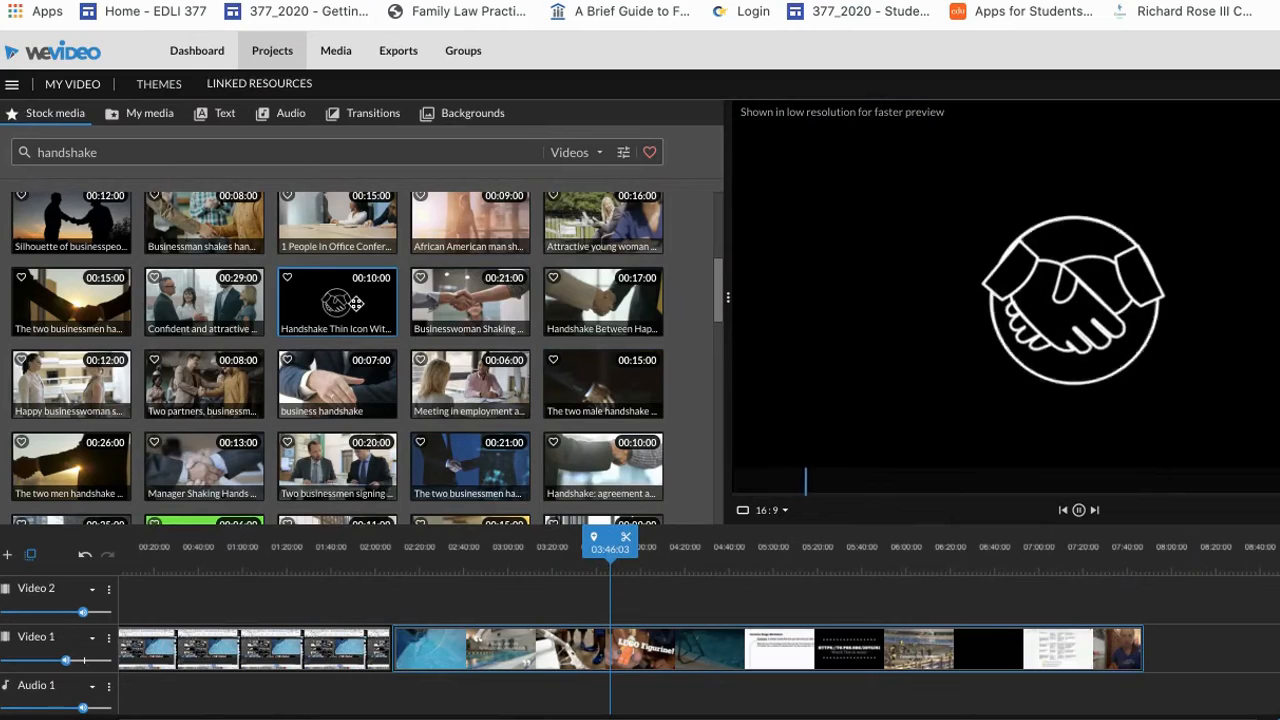
pyautogui.moveTo(355, 303); pyautogui.dragTo(690, 606)
pyautogui.moveTo(686, 552); pyautogui.dragTo(620, 534)
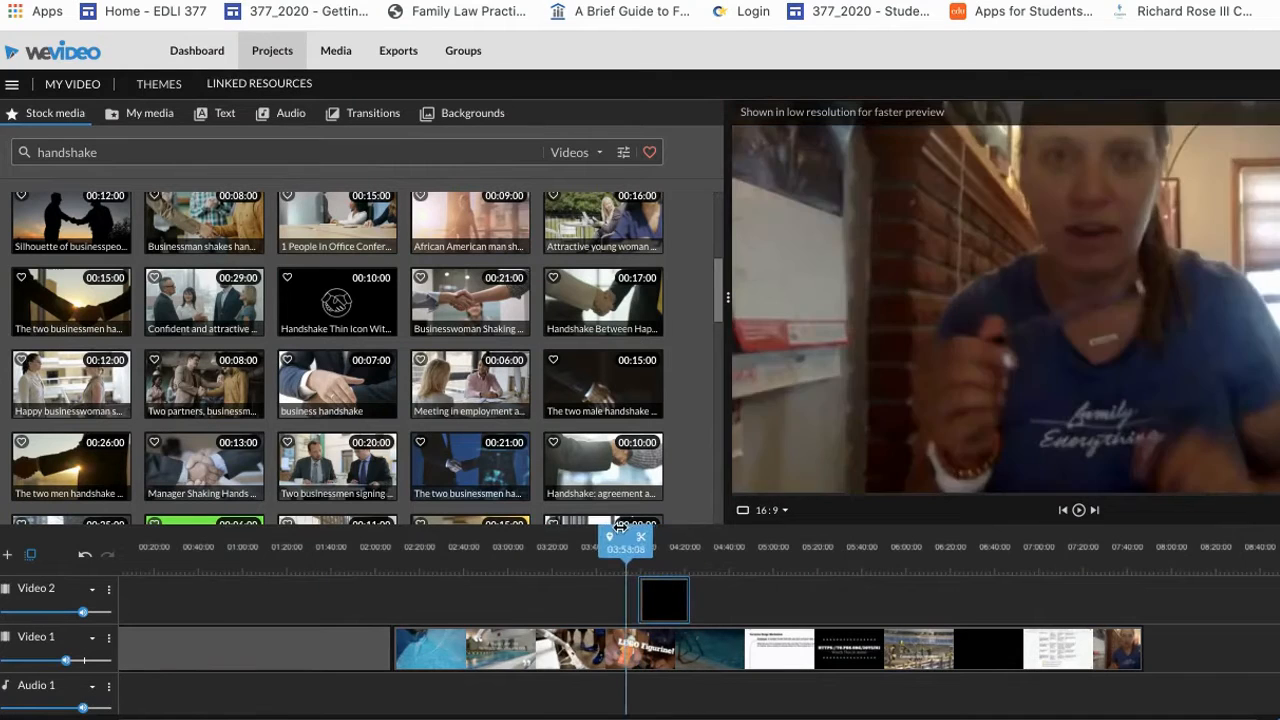
pyautogui.moveTo(663, 596); pyautogui.dragTo(592, 604)
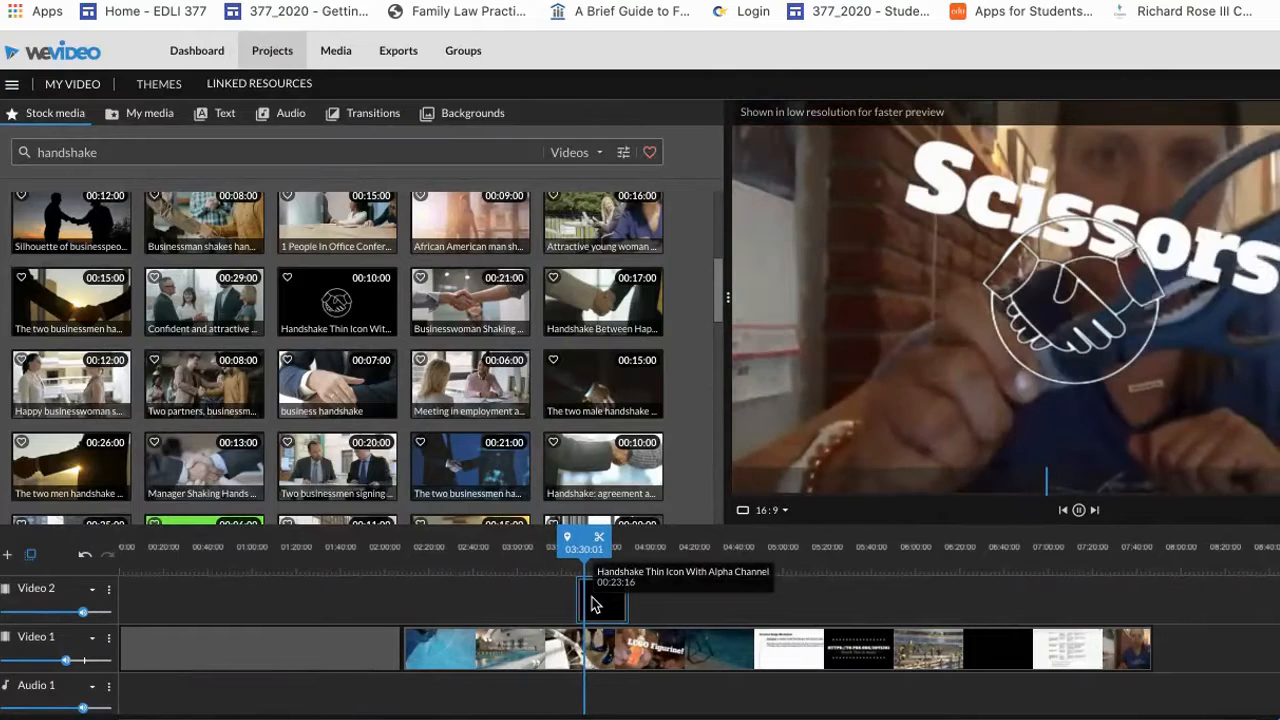
pyautogui.click(592, 604)
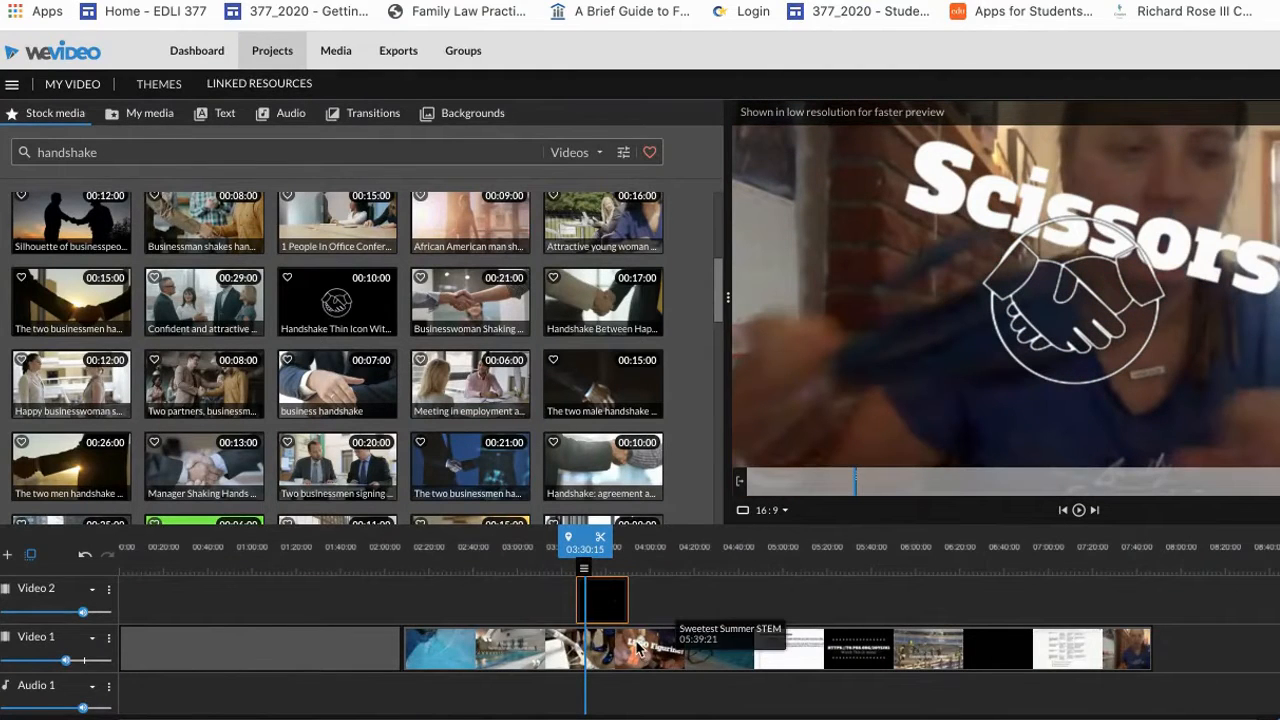
# - Preview the handshake icon overlay on the STEM clip and remove it from Video 2
pyautogui.press('space')
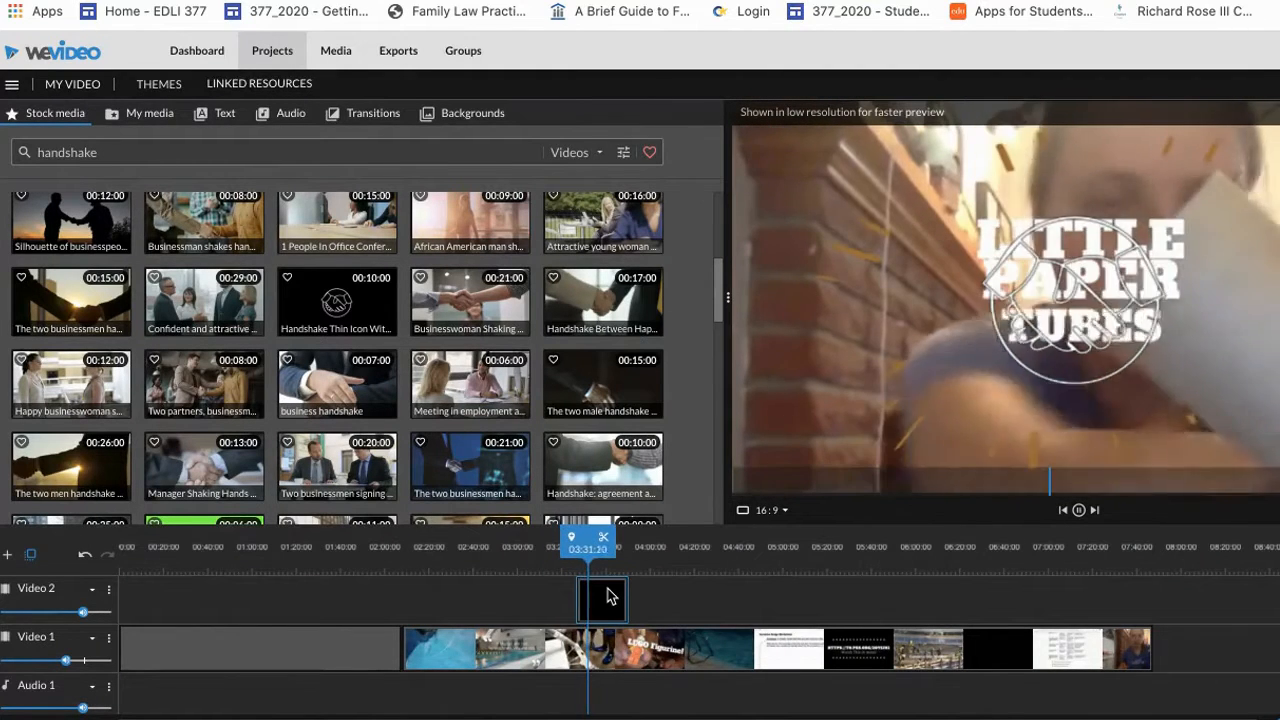
pyautogui.click(606, 595)
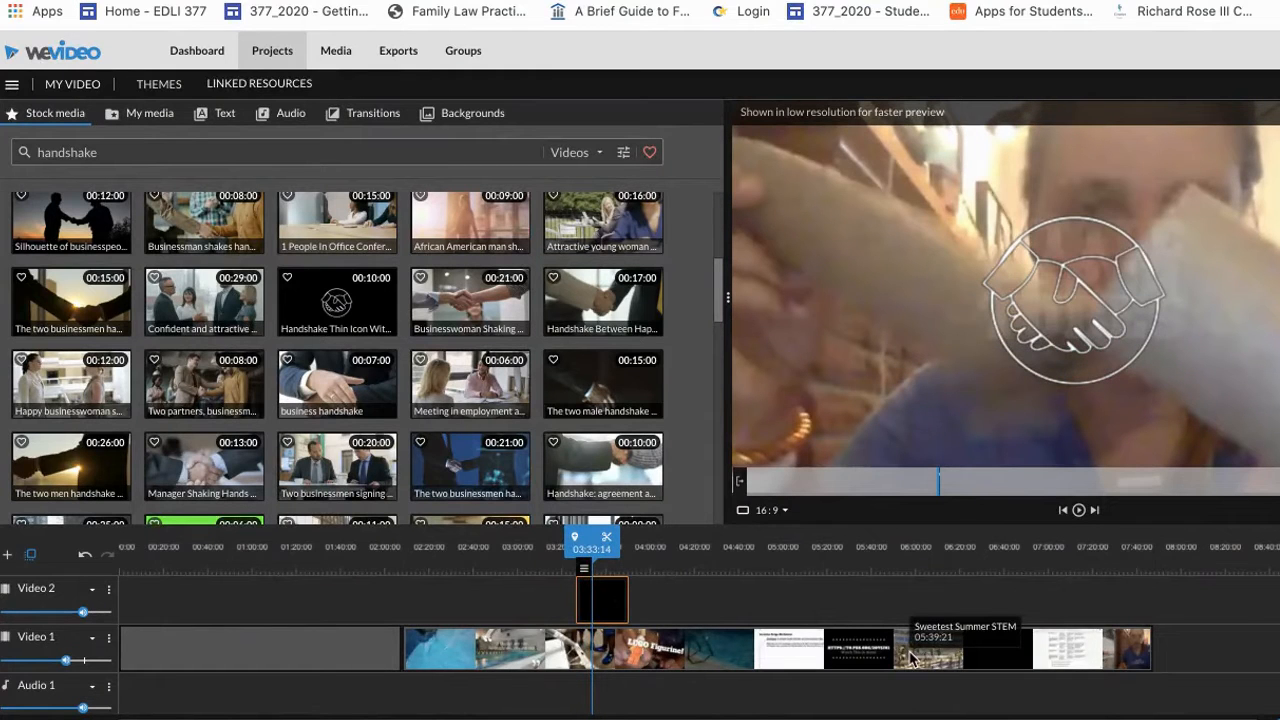
pyautogui.moveTo(610, 545); pyautogui.dragTo(563, 541)
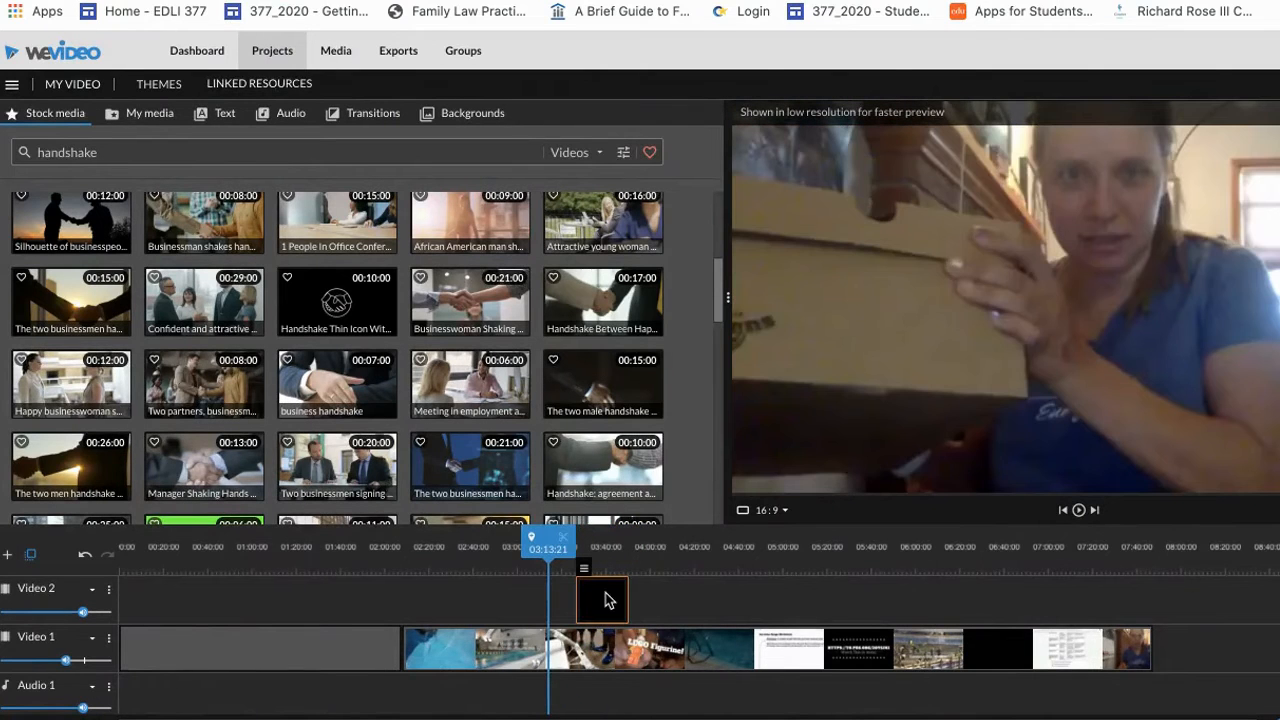
# - Preview the green-screen stock clip "I am pleased to cooperate with you.." and place it on Video 2 above the start of the STEM clip
pyautogui.scroll(-5, 345, 305)
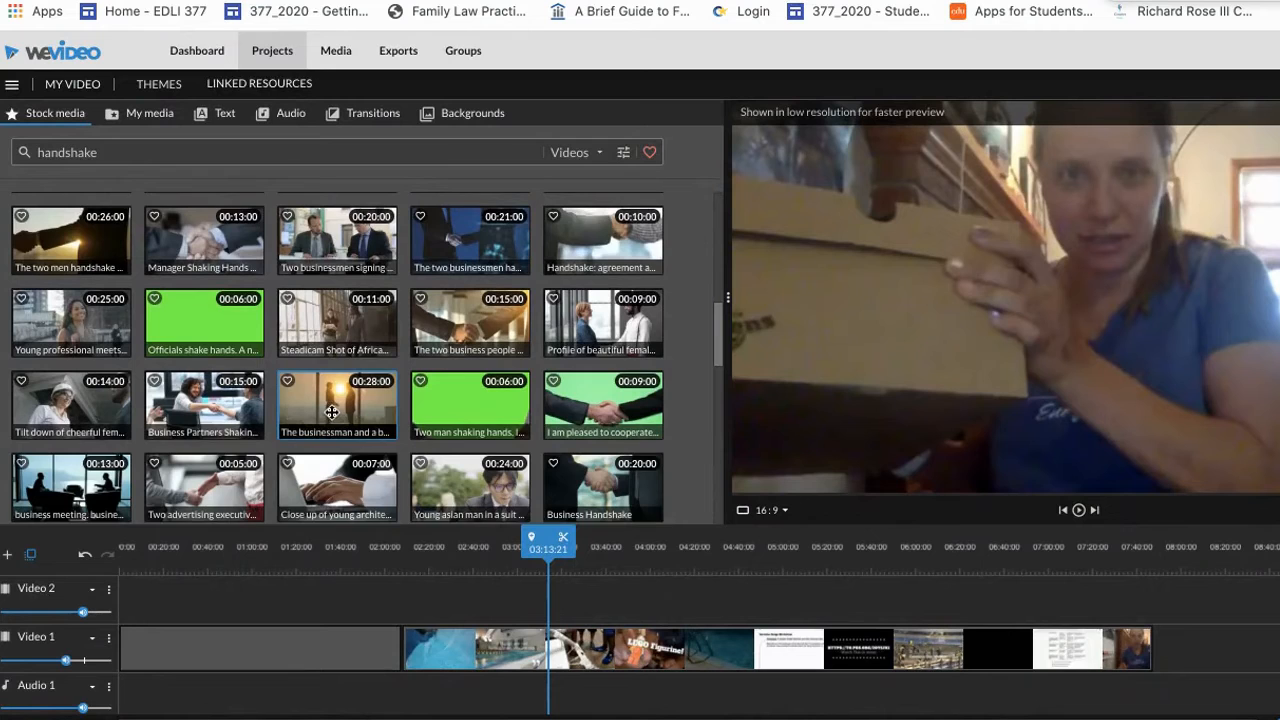
pyautogui.scroll(-2, 330, 380)
pyautogui.scroll(-2, 320, 405)
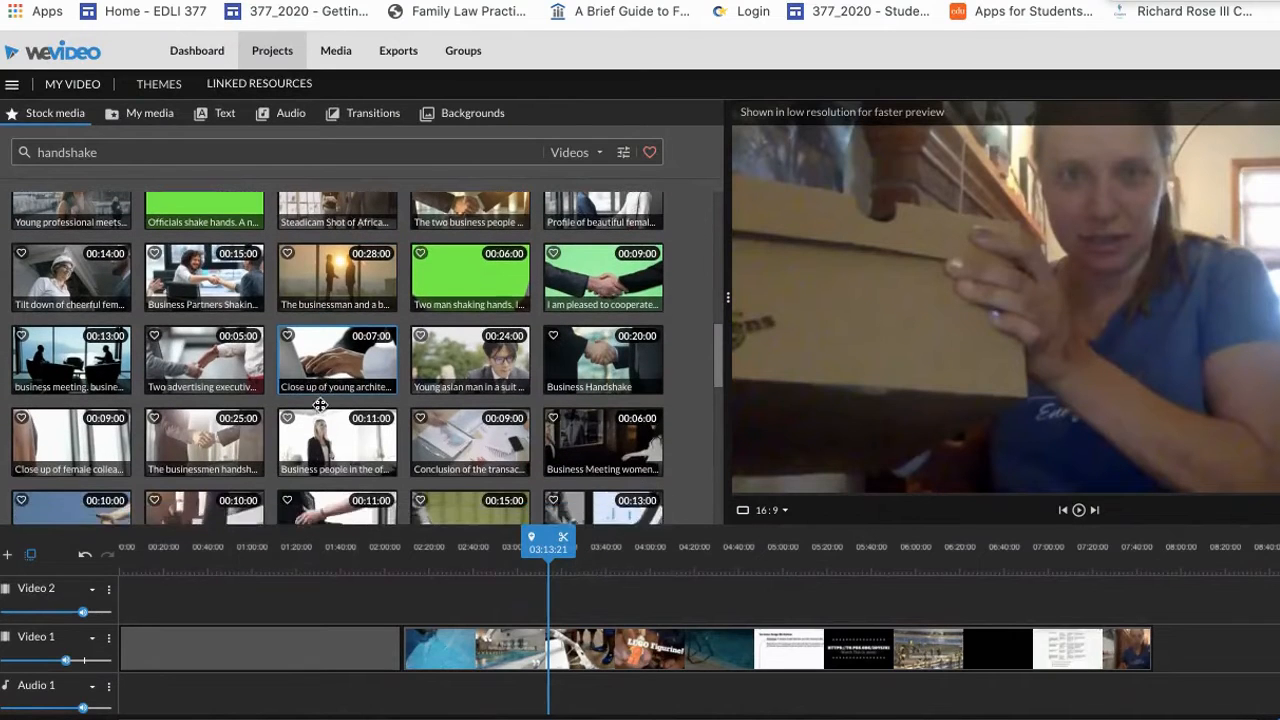
pyautogui.scroll(2, 320, 400)
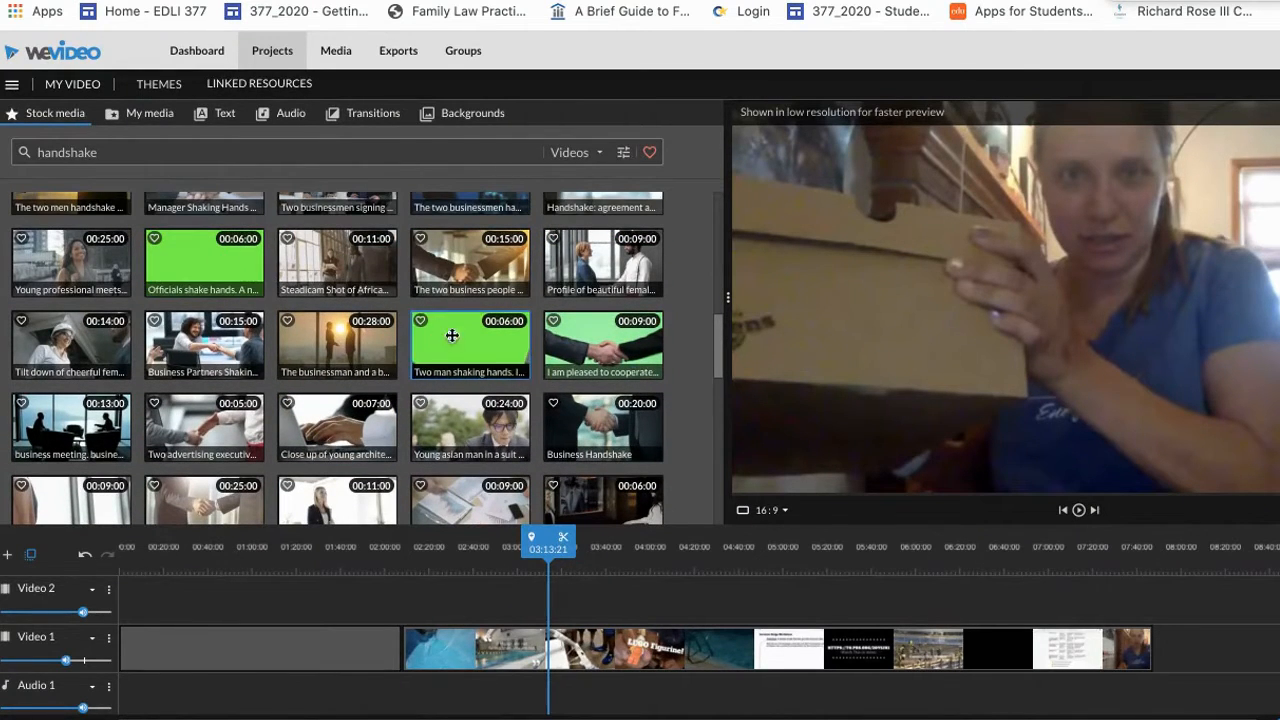
pyautogui.click(595, 352)
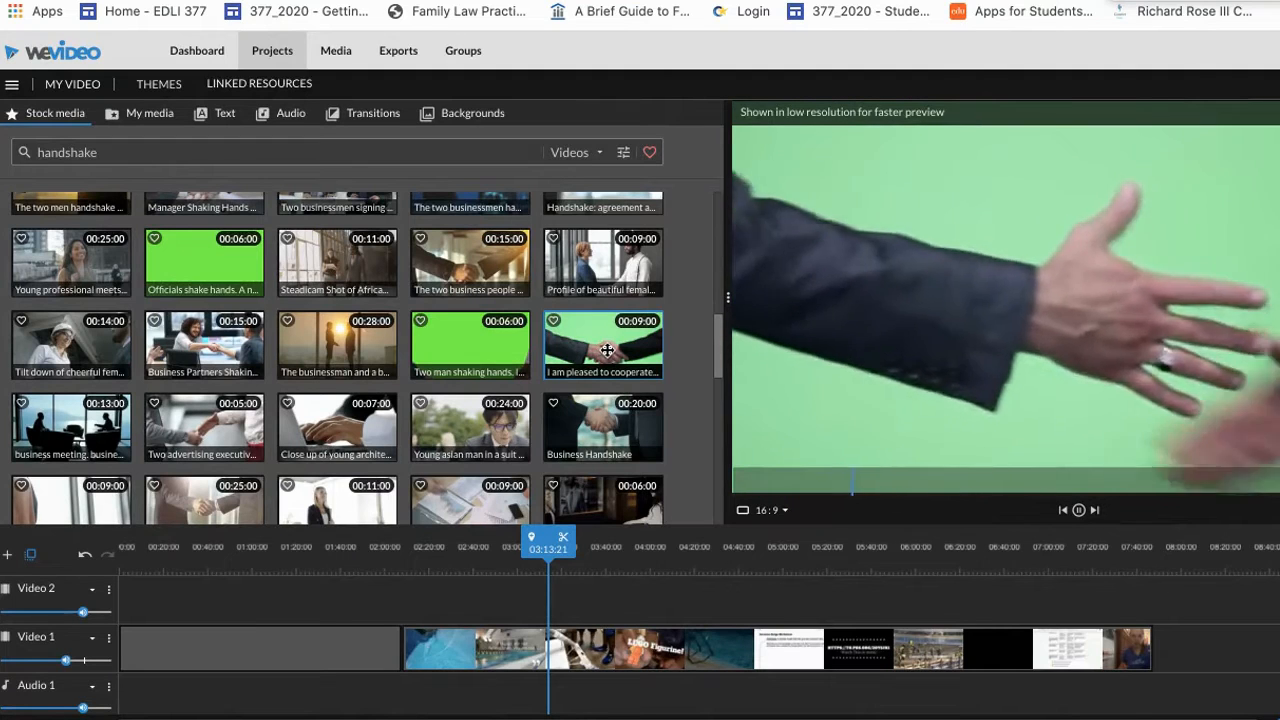
pyautogui.moveTo(607, 350); pyautogui.dragTo(417, 600)
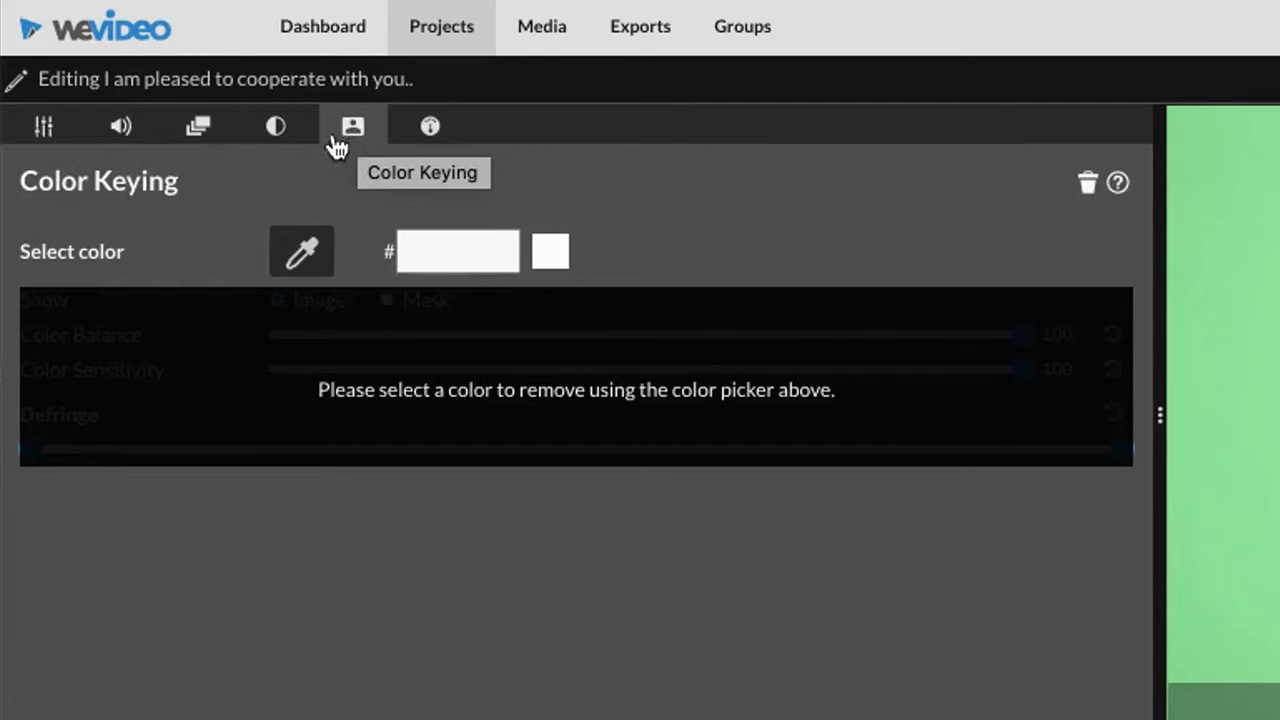
# - Key out the clip's green background (81f99d) with Color Keying, save the changes, and preview the handshake over the STEM clip
pyautogui.click(299, 258)
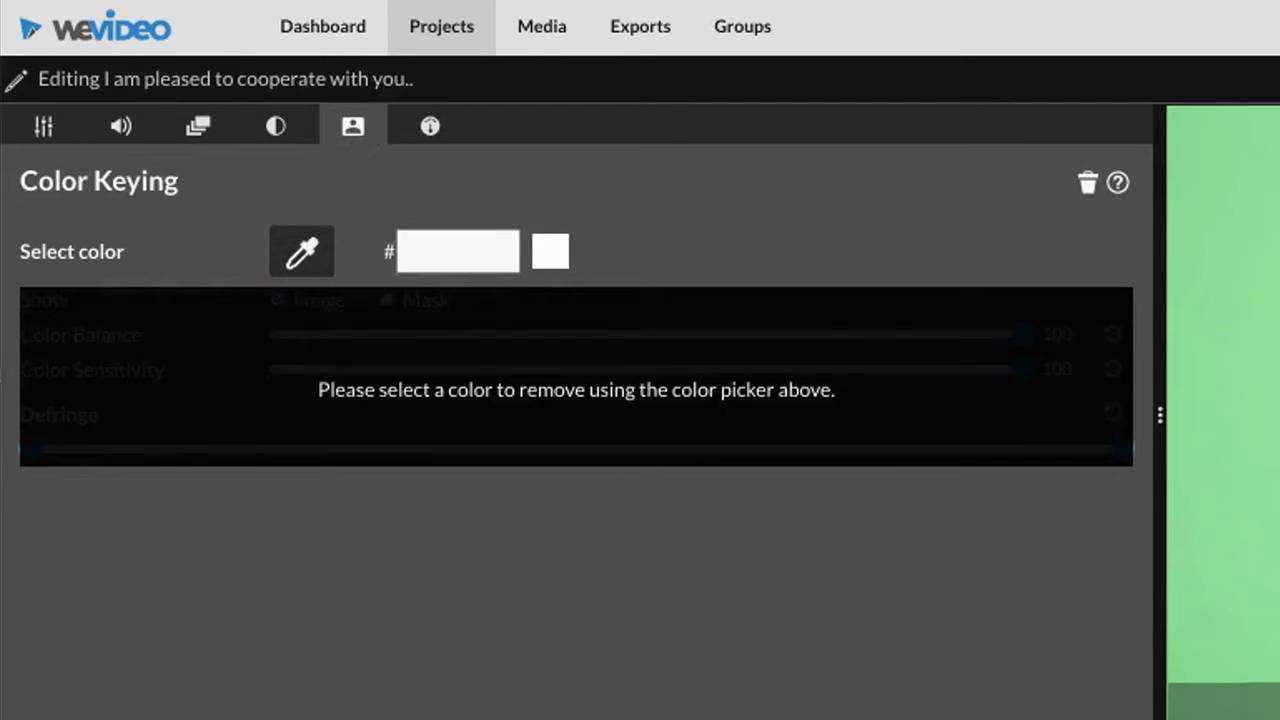
pyautogui.click(936, 170)
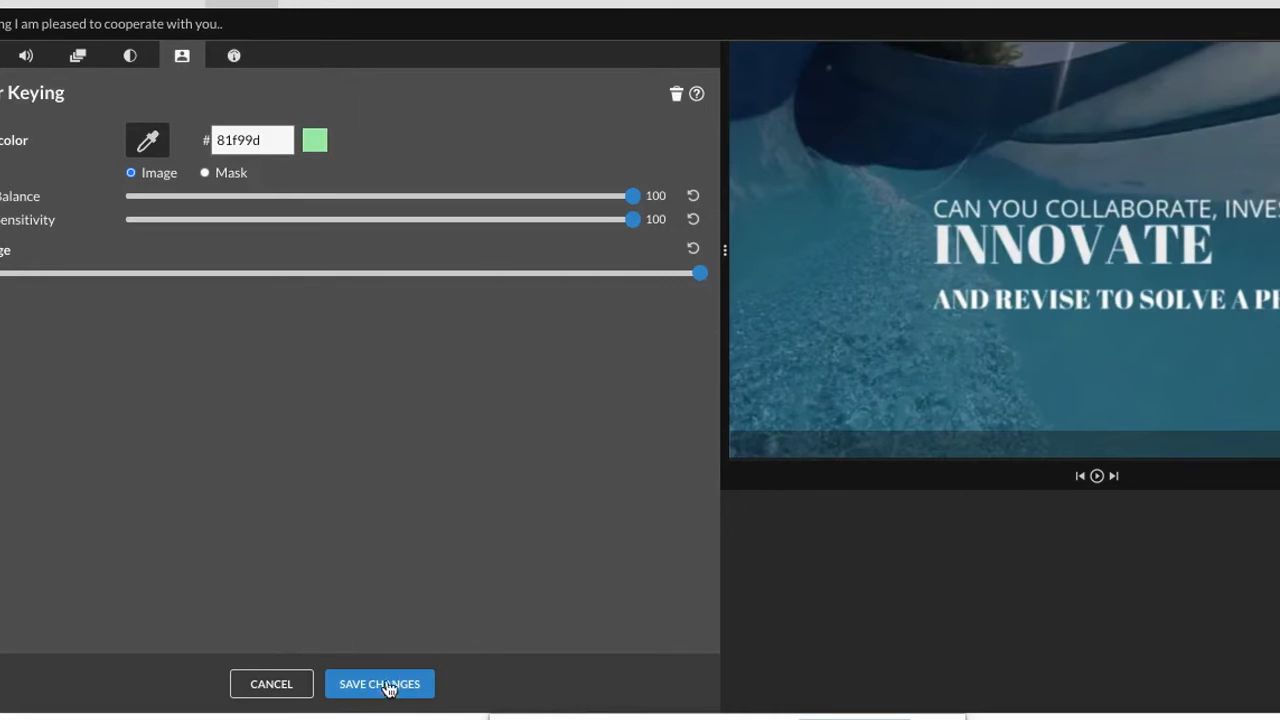
pyautogui.click(385, 688)
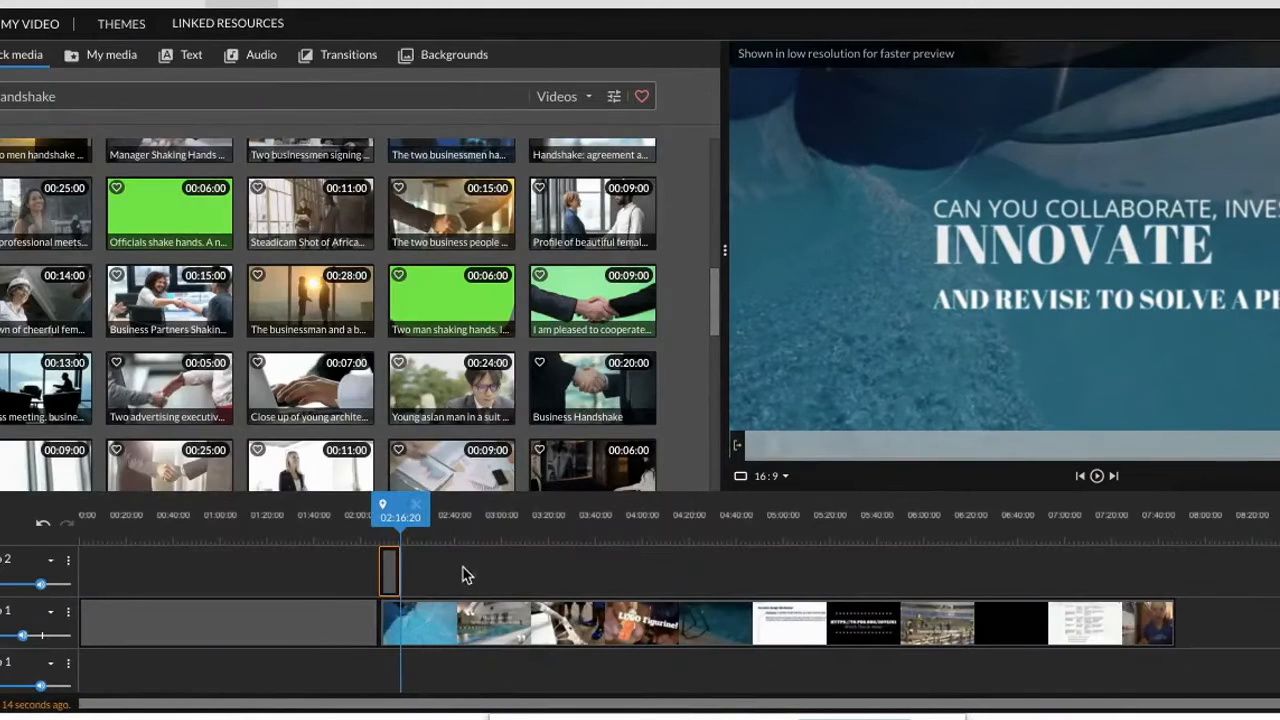
pyautogui.moveTo(427, 530); pyautogui.dragTo(379, 521)
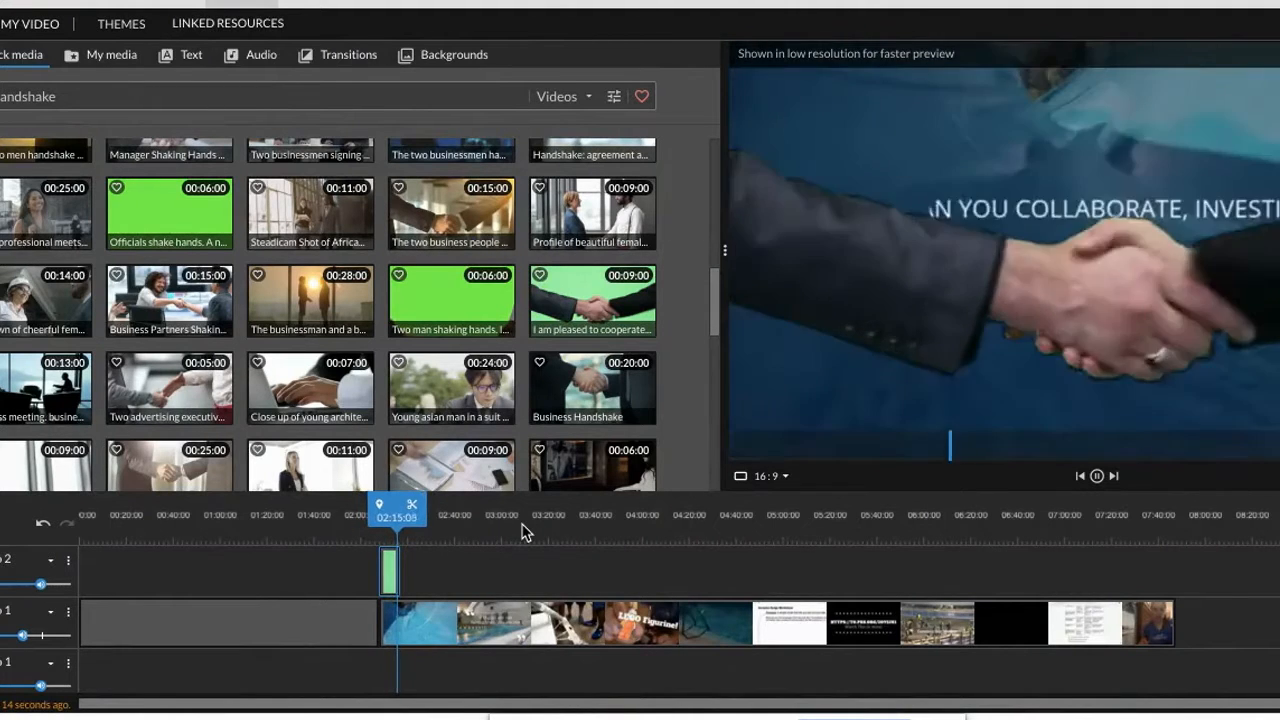
# - Find the Handshake Flat Icon animation in the stock results and add it to Video 2 above the STEM clip
pyautogui.scroll(-1, 484, 404)
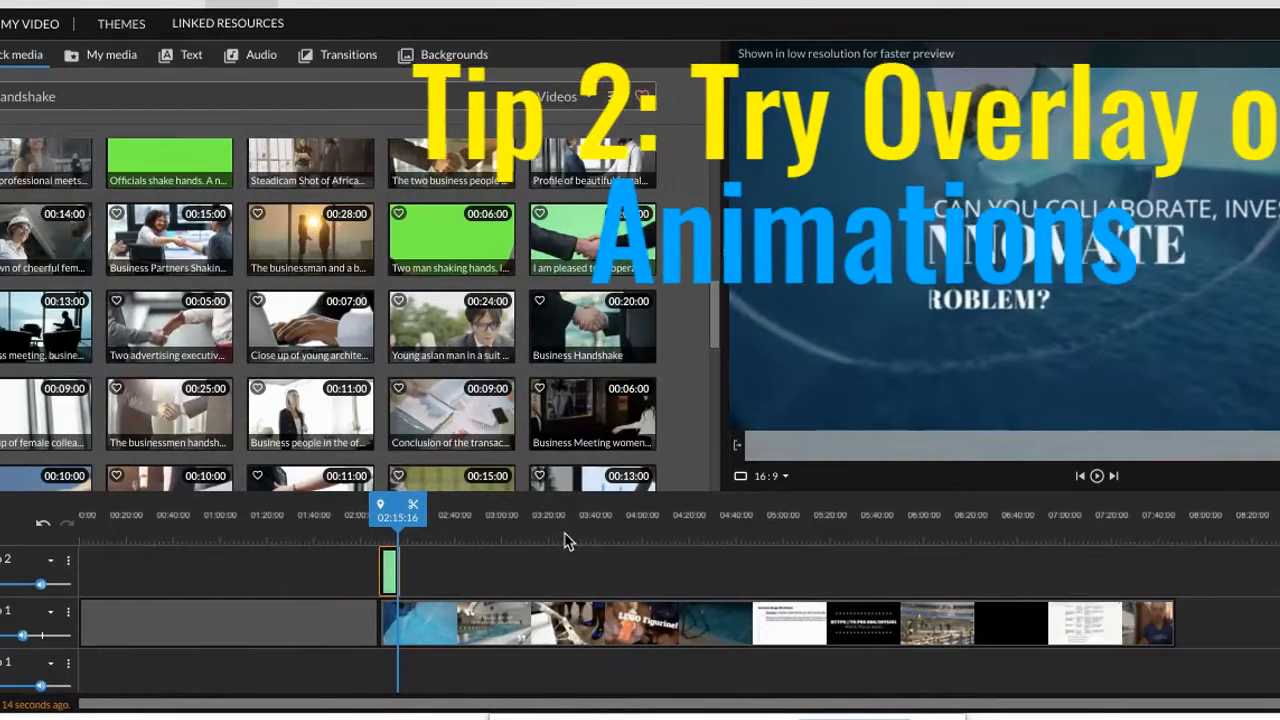
pyautogui.scroll(-4, 403, 298)
pyautogui.scroll(-1, 271, 293)
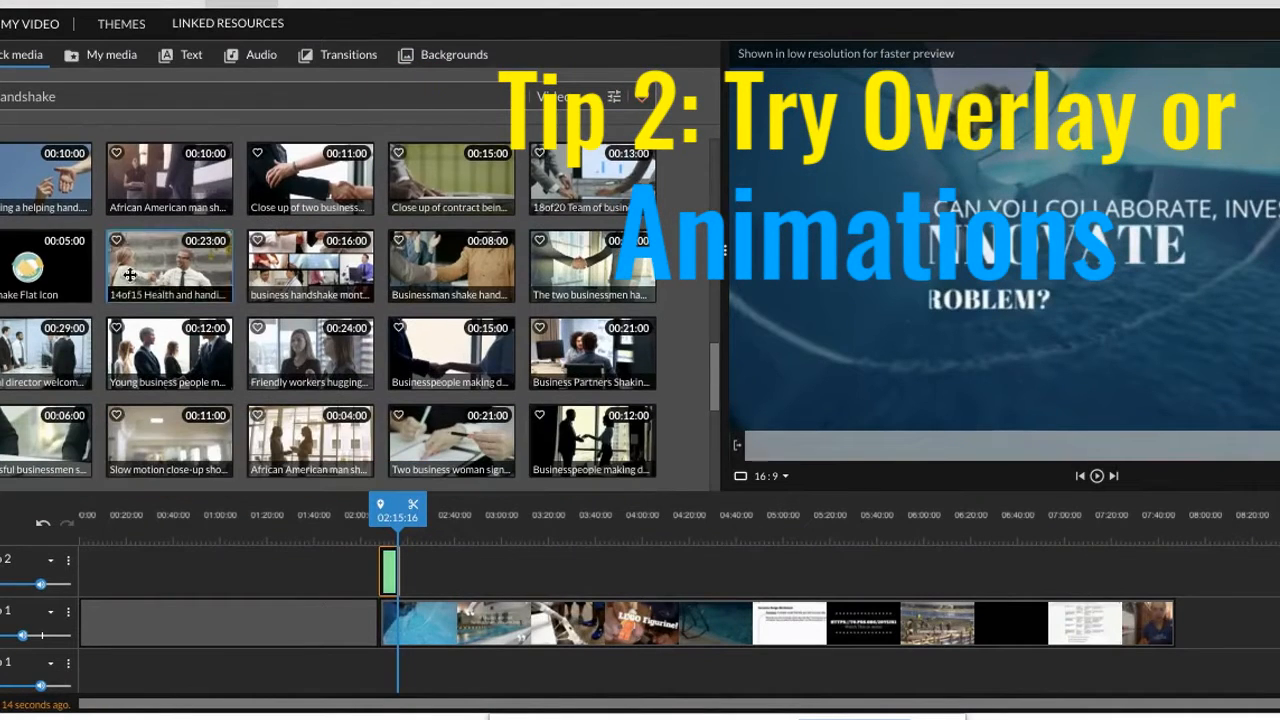
pyautogui.click(29, 288)
pyautogui.moveTo(204, 318); pyautogui.dragTo(511, 586)
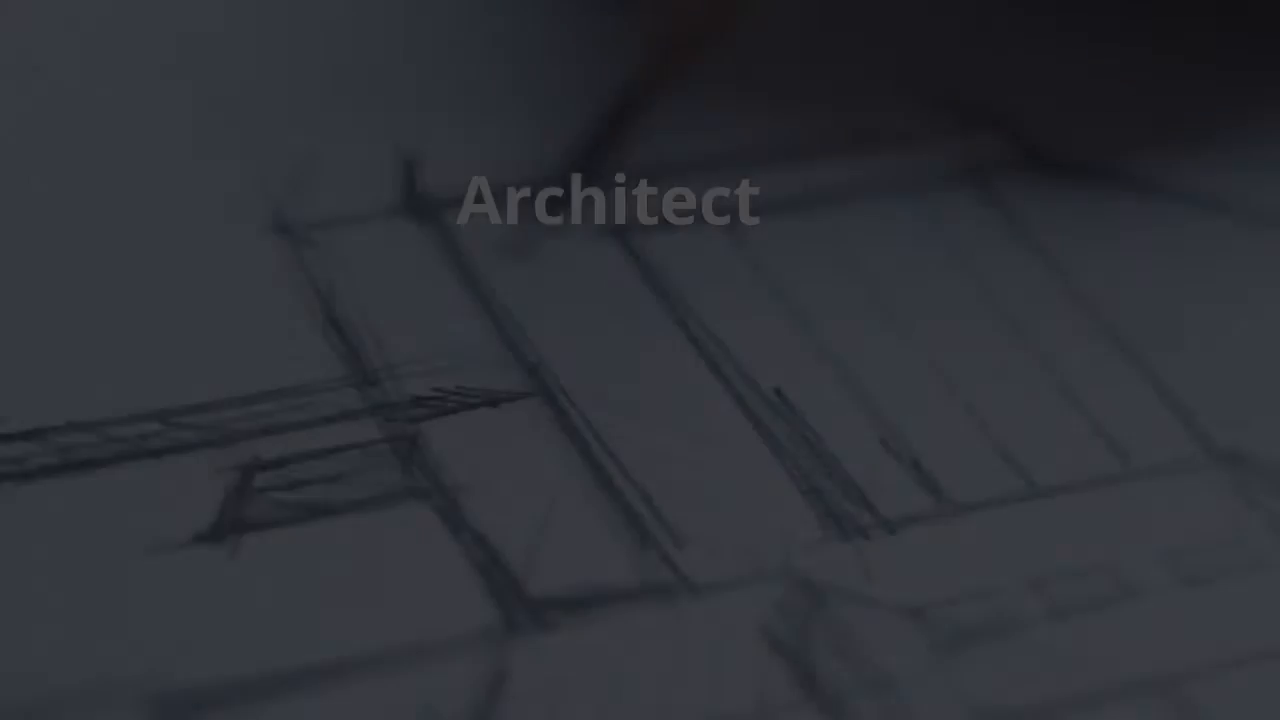